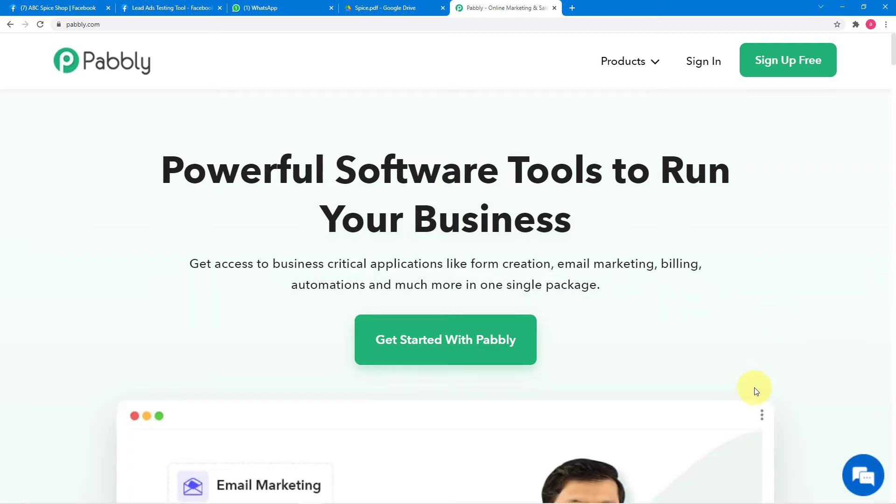
Step: Go from the Pabbly website's product list to the account's apps and access Pabbly Connect
left_click(650, 78)
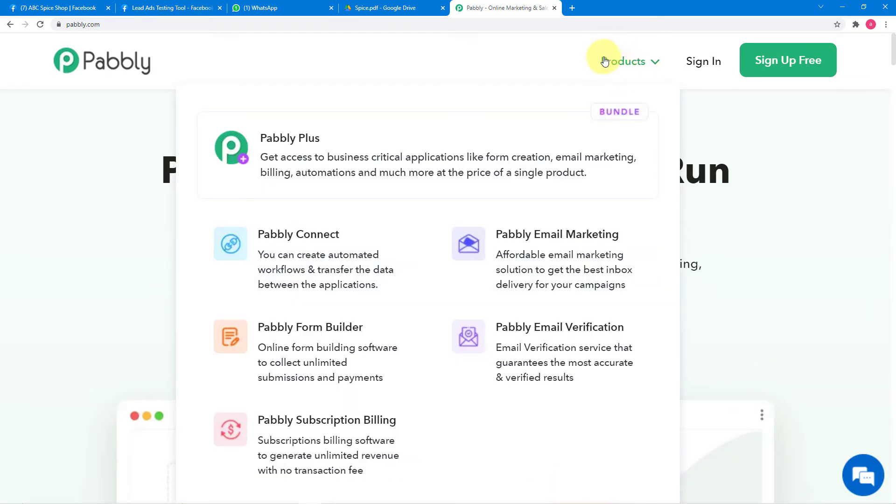
left_click(317, 245)
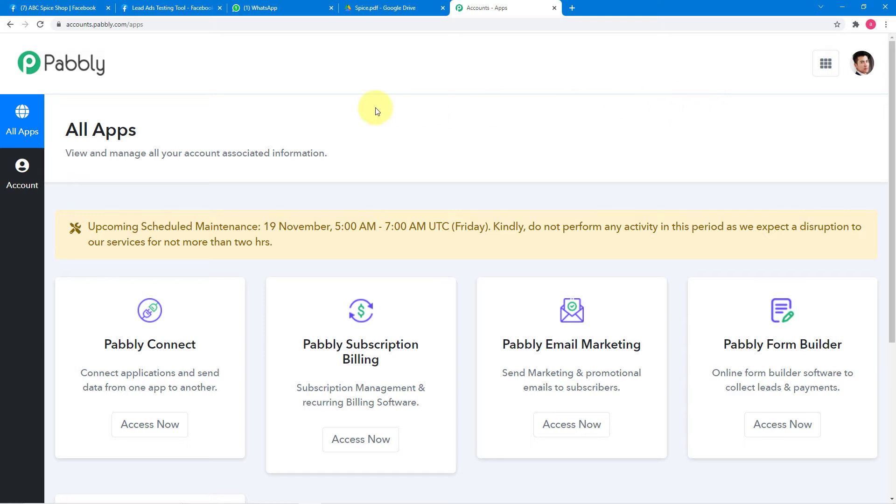
scroll(245, 115, "down", 3)
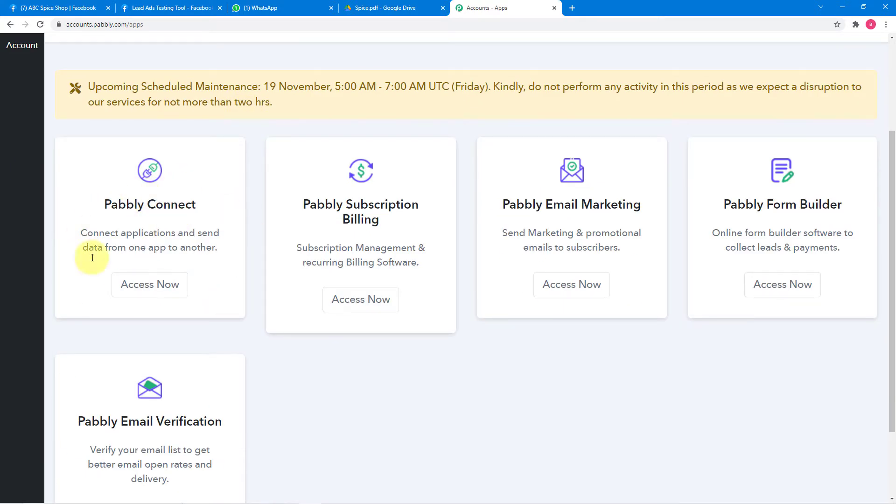
left_click(150, 284)
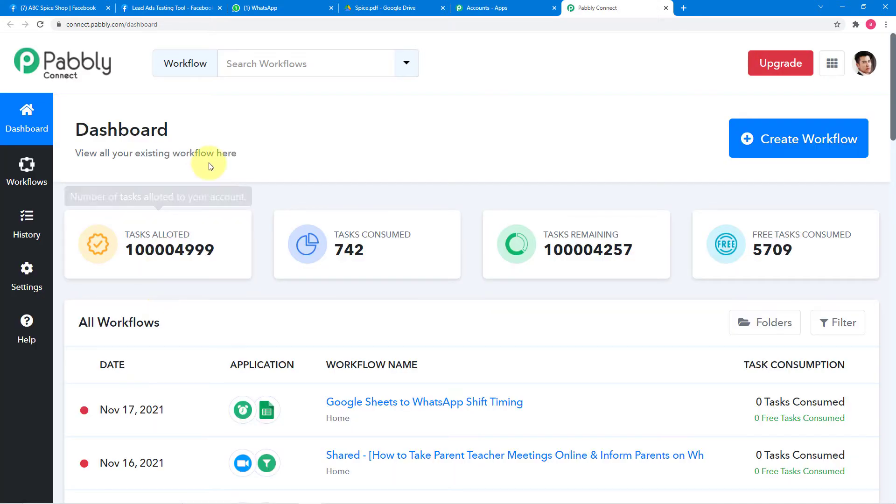
scroll(208, 165, "down", 2)
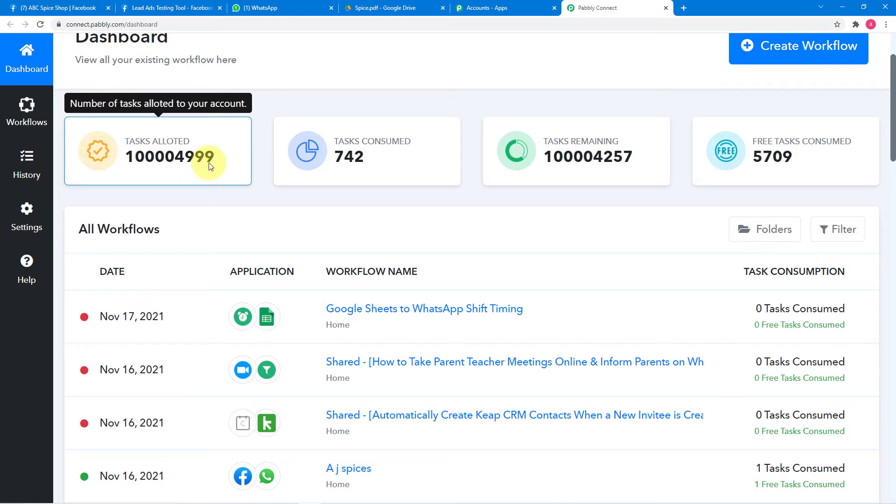
scroll(209, 165, "down", 6)
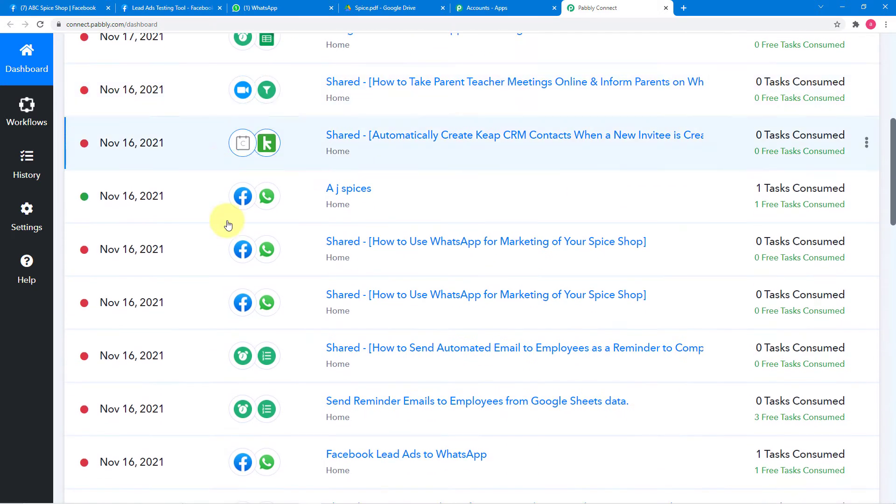
scroll(299, 270, "down", 5)
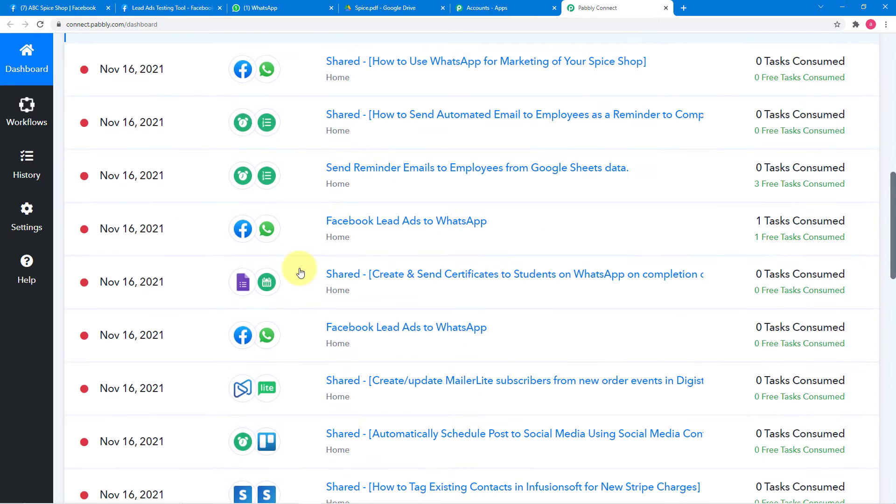
scroll(298, 269, "up", 13)
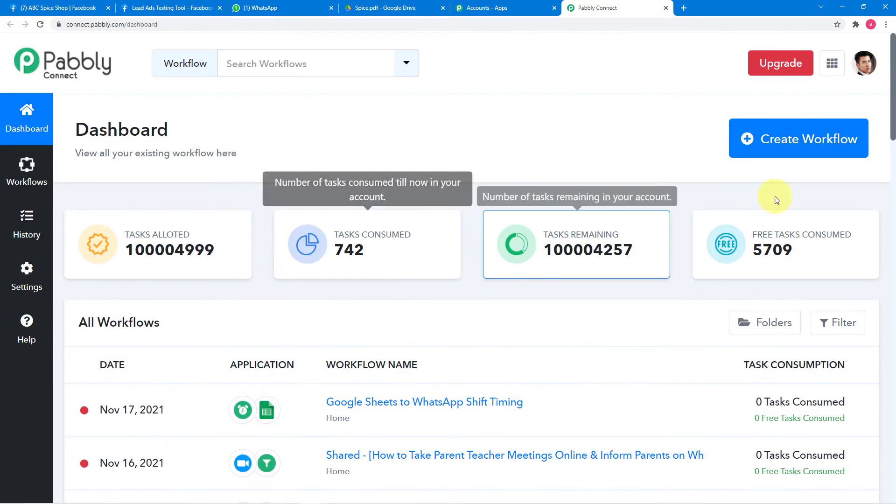
Step: Create a new workflow named "Spices Business Brochure to Facebook Leads on WhatsApp."
left_click(820, 148)
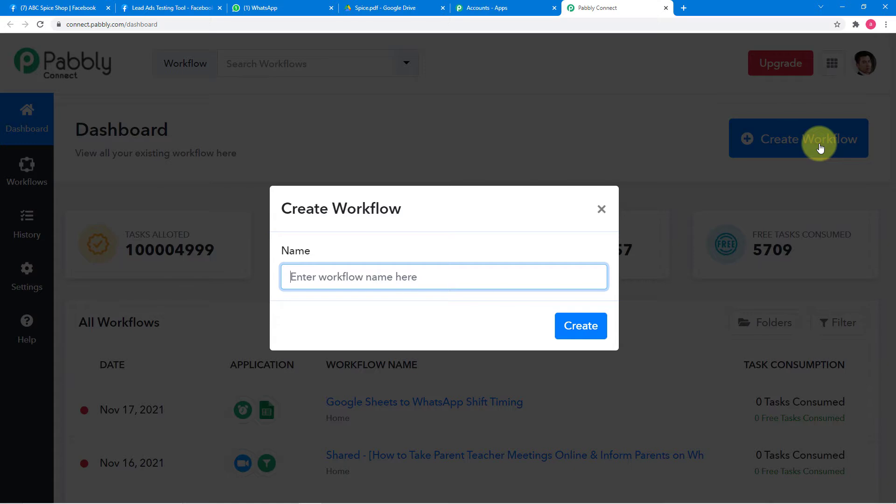
type("Spices Business Brochure to Facebook Leads on WhatsApp.")
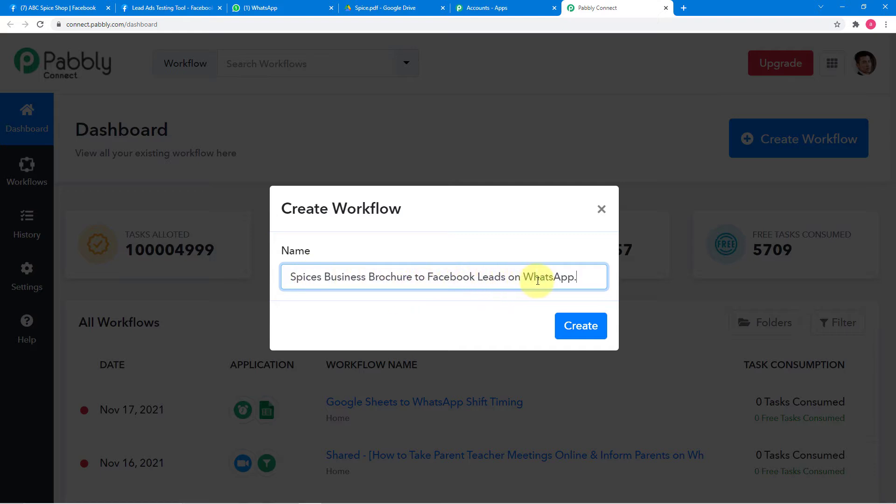
left_click(577, 332)
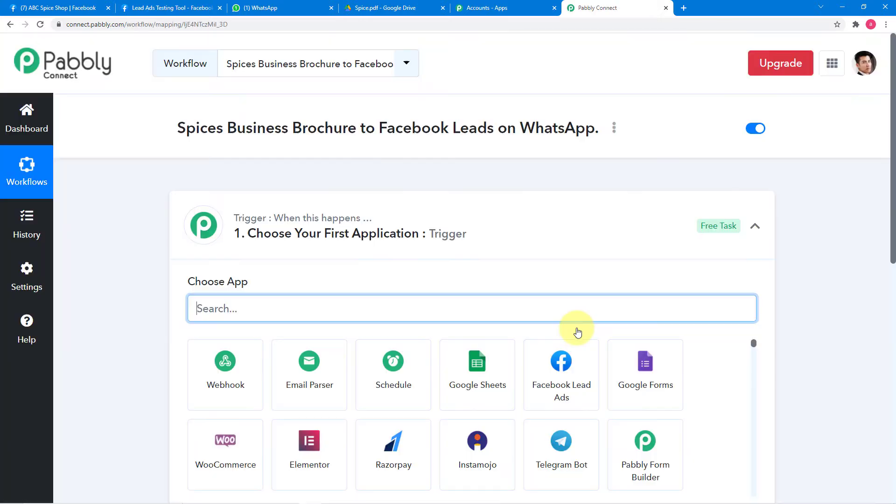
Step: Set the workflow's trigger application to Facebook Lead Ads with New Lead as the trigger event
left_click(755, 227)
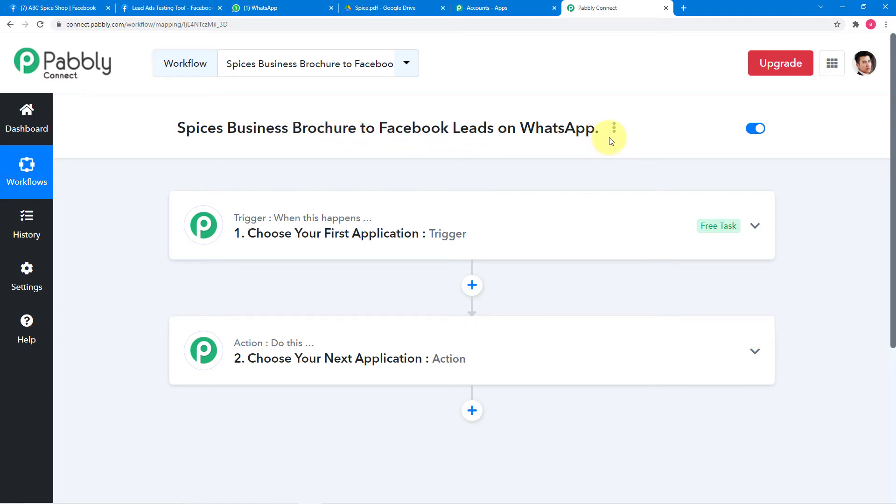
left_click(228, 238)
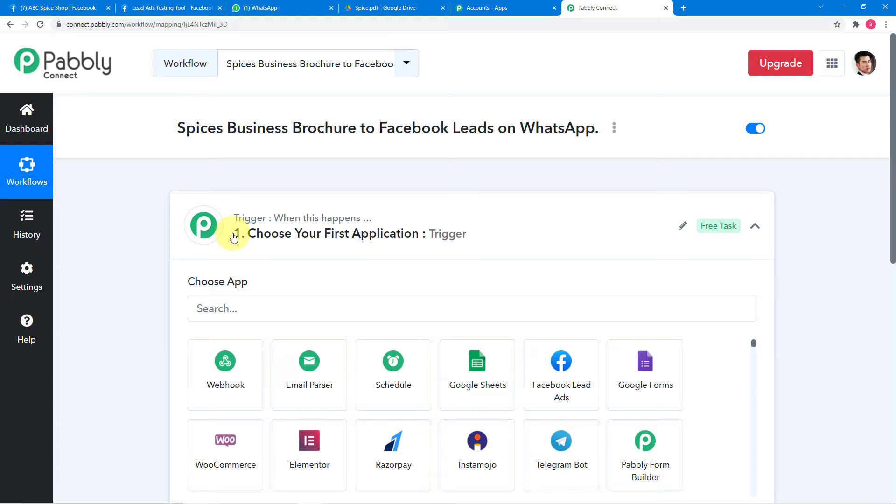
scroll(233, 237, "down", 2)
left_click(249, 216)
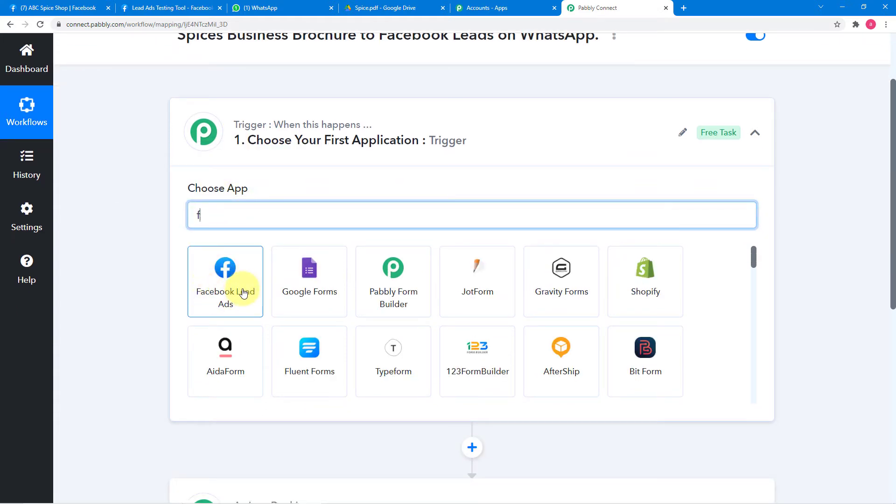
left_click(243, 292)
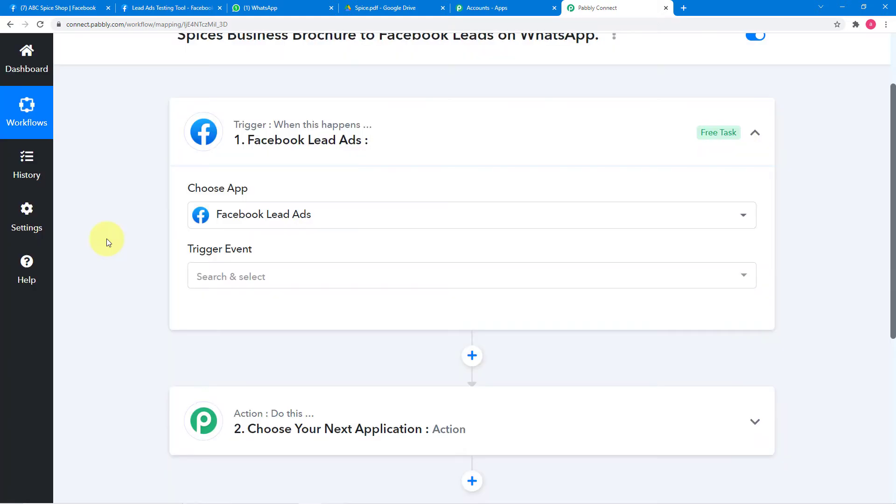
scroll(107, 241, "down", 2)
left_click(226, 280)
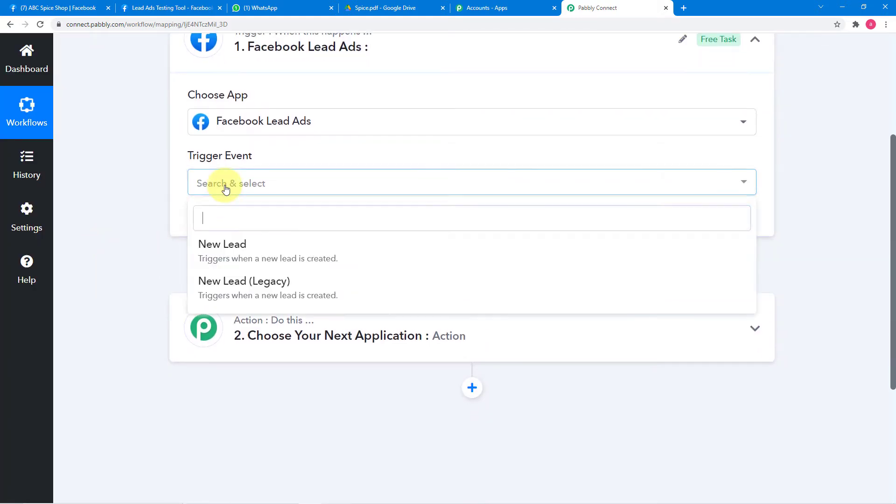
left_click(248, 258)
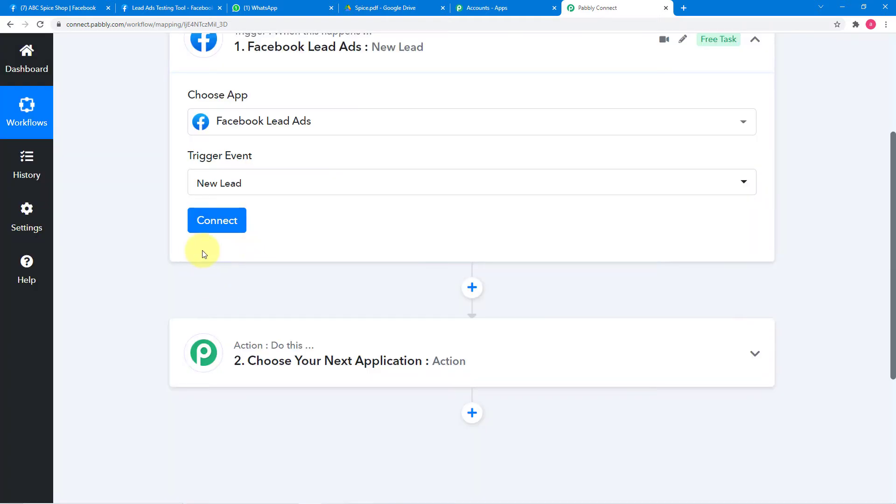
Step: Add a new Facebook Lead Ads connection for the trigger and authorize the account
left_click(231, 221)
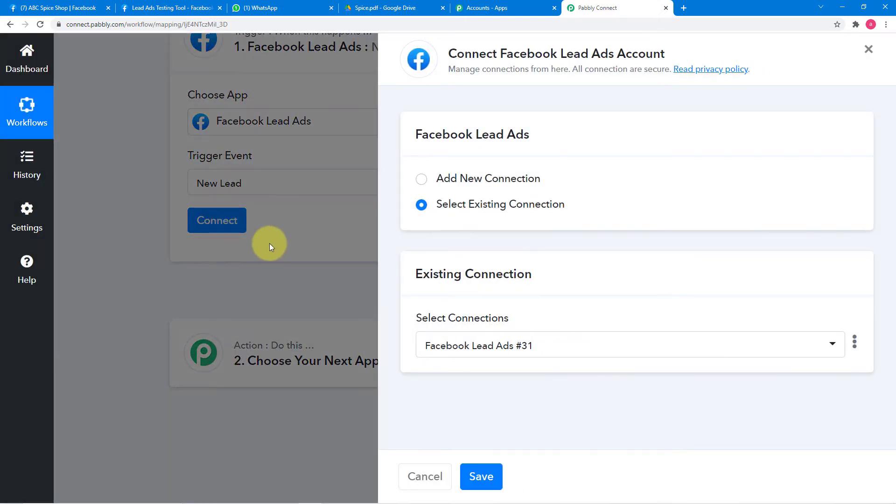
left_click(421, 180)
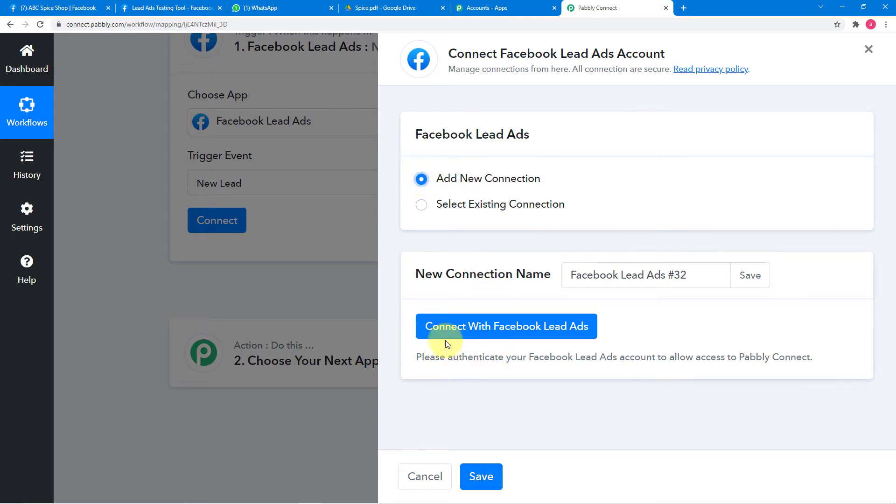
left_click(446, 328)
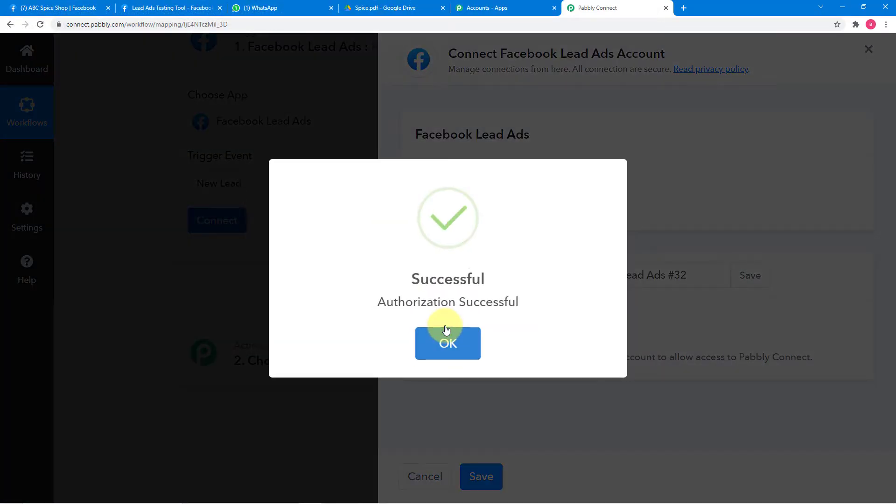
left_click(447, 338)
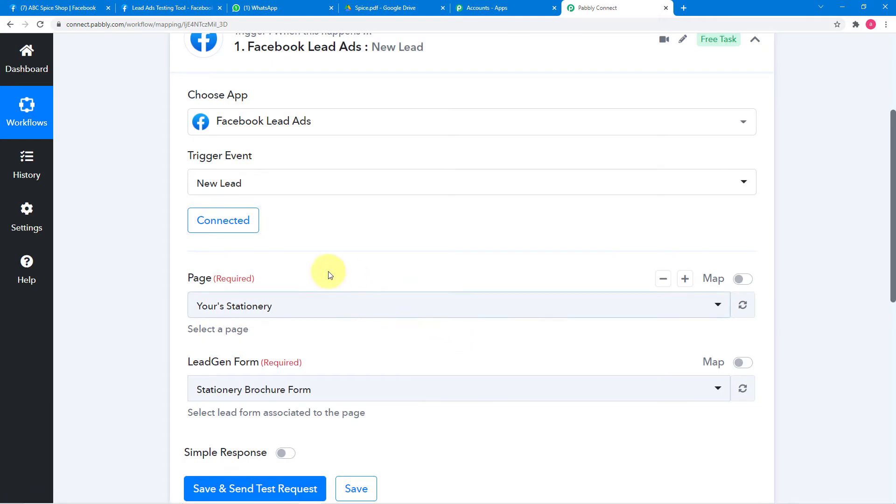
Step: Check the page name on Facebook, and set the trigger's page to A J Spices with Spice Brochure Form as the lead form
scroll(102, 244, "down", 3)
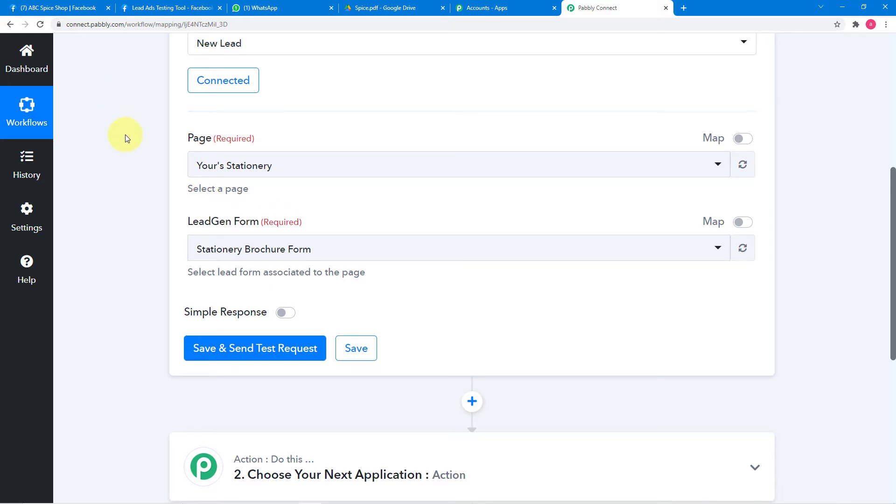
left_click(83, 14)
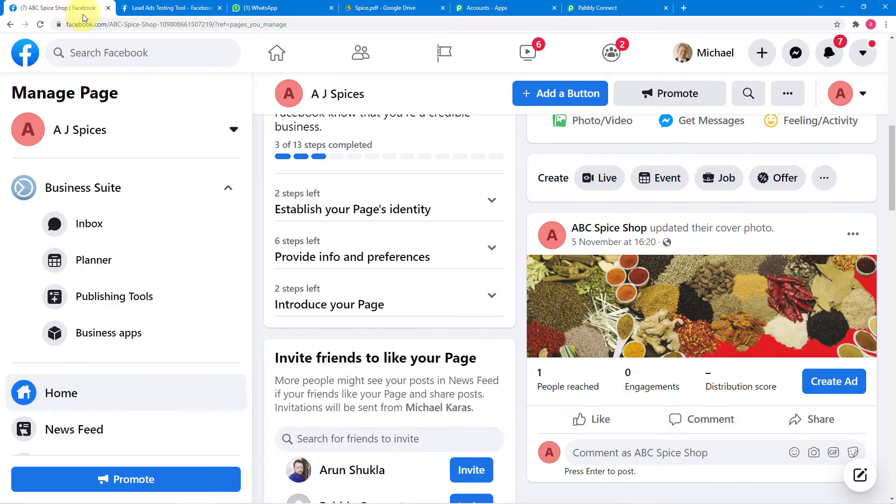
scroll(333, 107, "up", 2)
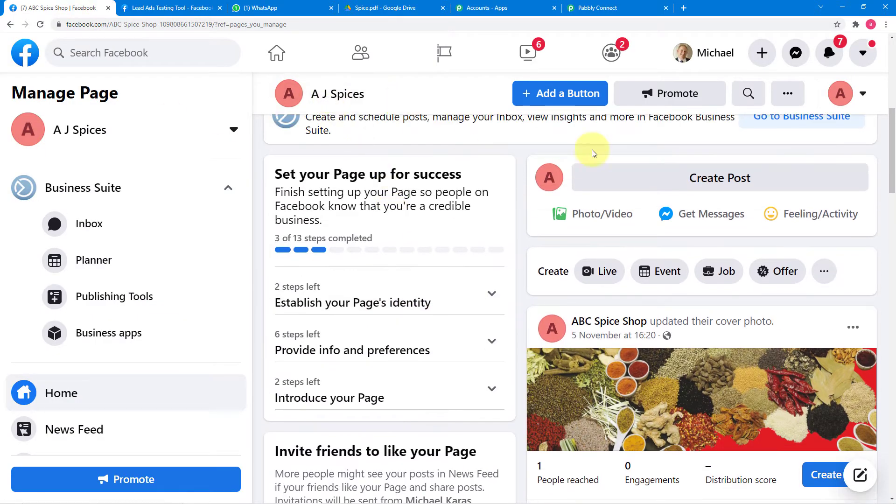
left_click(595, 10)
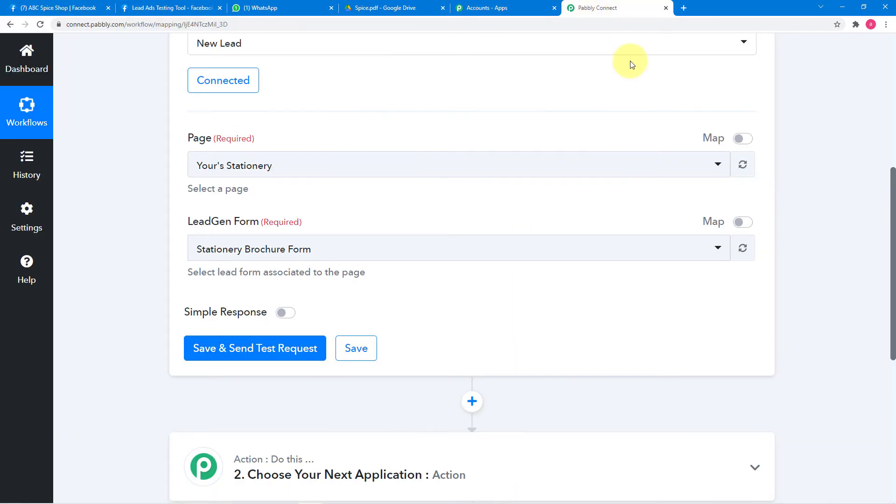
left_click(362, 171)
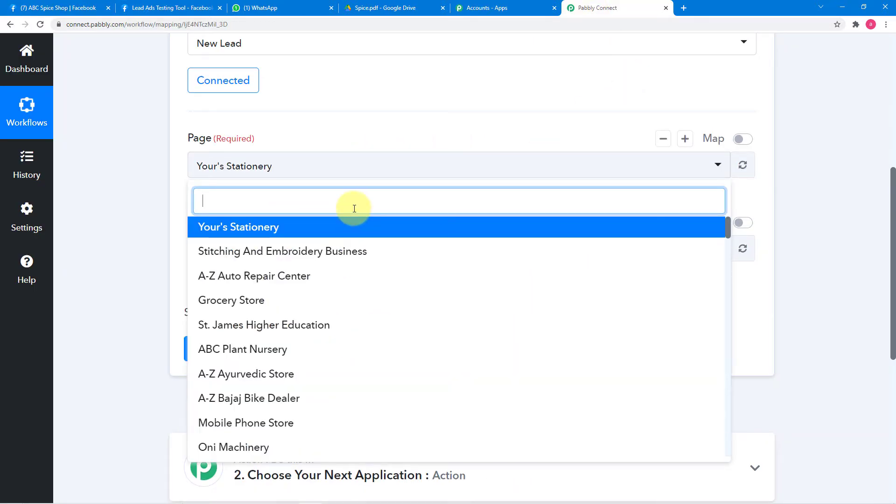
scroll(343, 267, "down", 6)
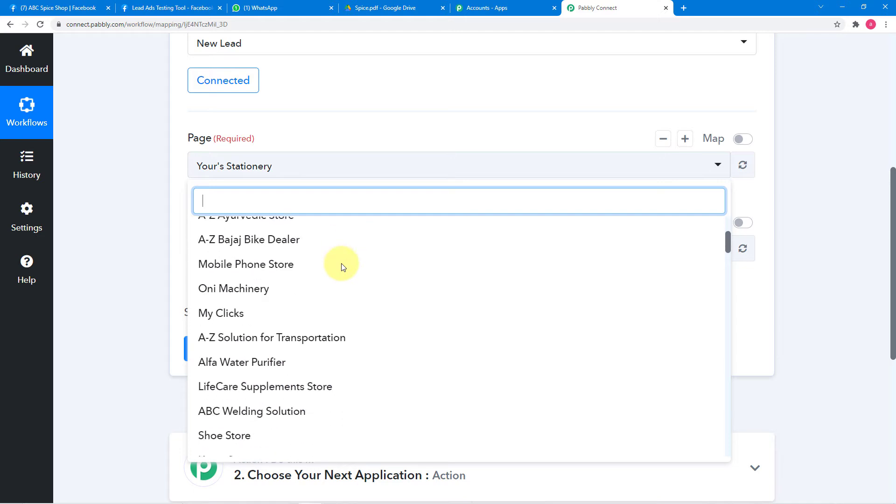
scroll(343, 266, "down", 5)
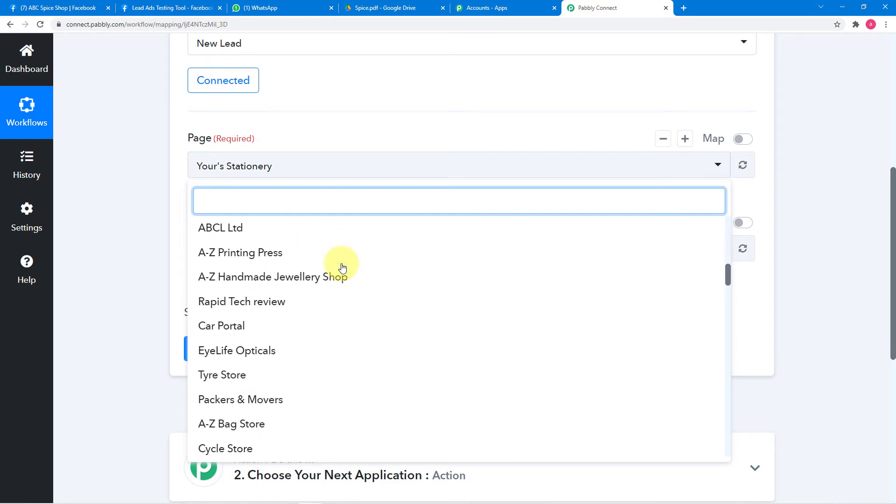
type("a j")
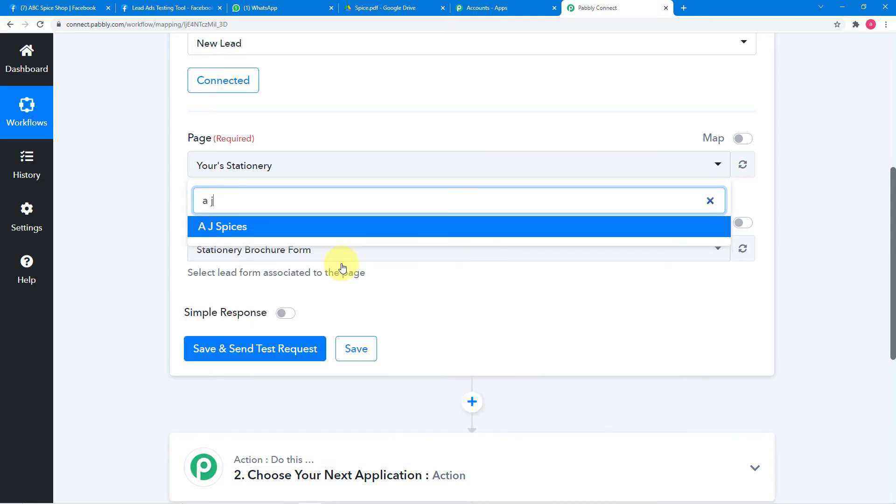
left_click(305, 225)
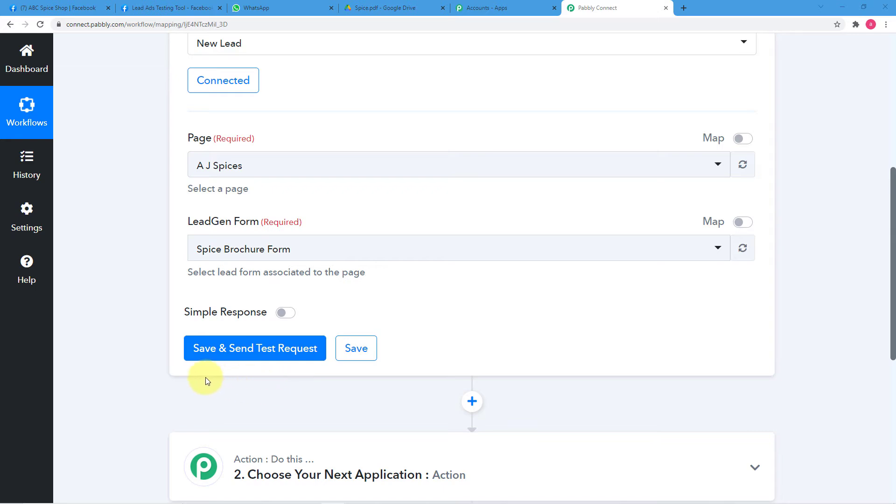
Step: In the Facebook Lead Ads Testing Tool, delete the existing test lead for Spice Brochure Form and start a new one from the form
left_click(150, 9)
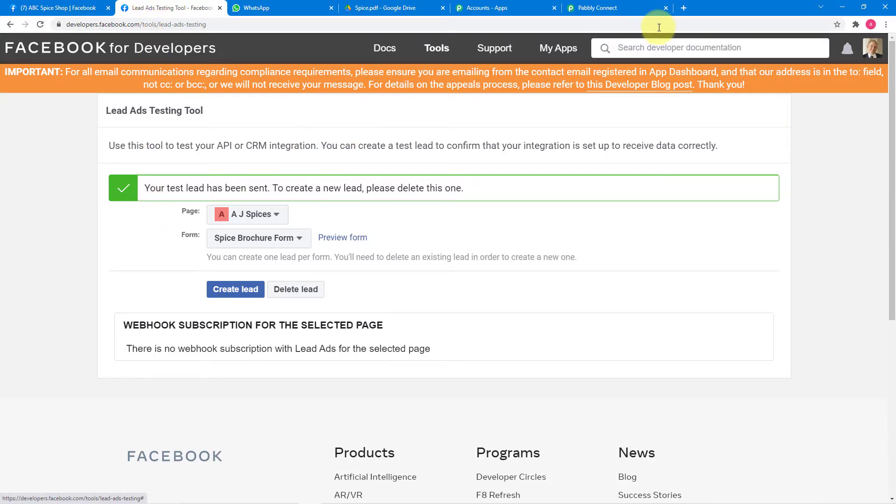
left_click(604, 8)
mouse_move(186, 313)
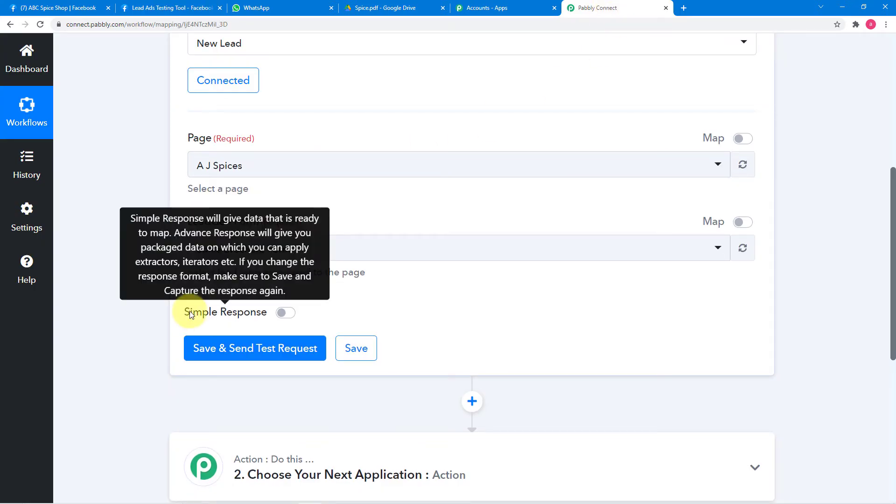
left_click(158, 11)
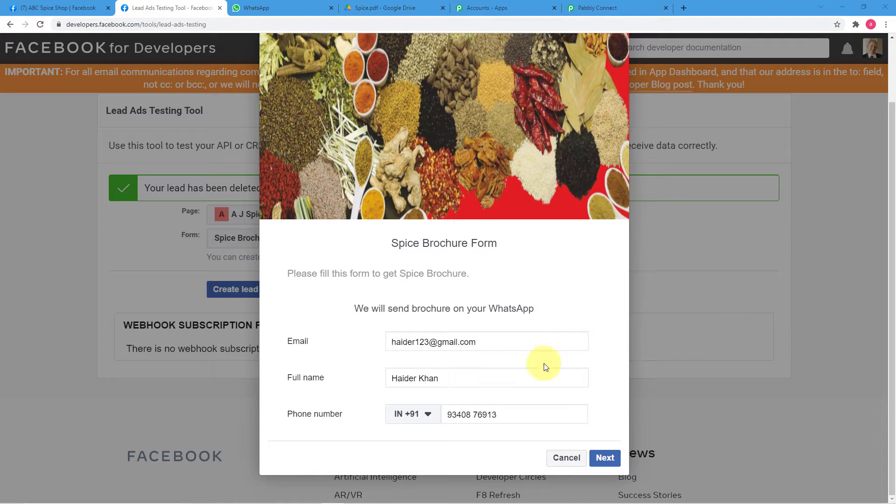
Step: Replace the first name in the test lead's Full name field and enter a different phone number for the lead
triple_click(476, 378)
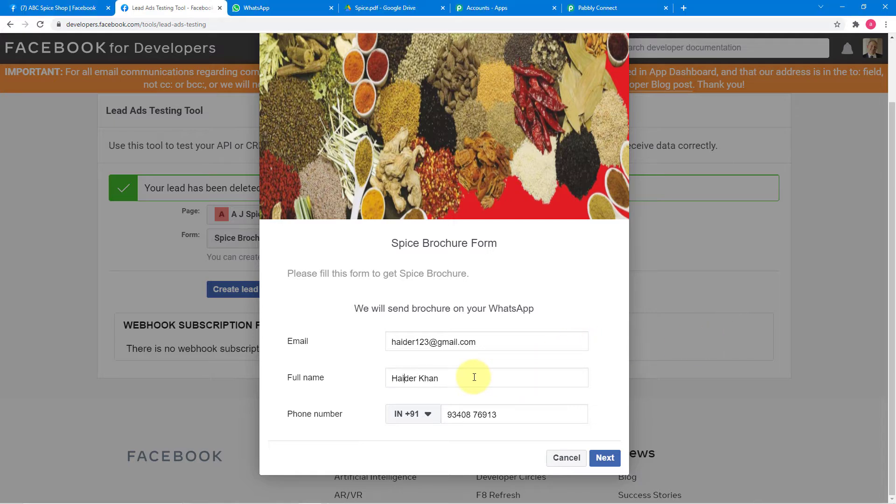
key("BackSpace")
key("BackSpace")
key("BackSpace")
key("BackSpace")
key("BackSpace")
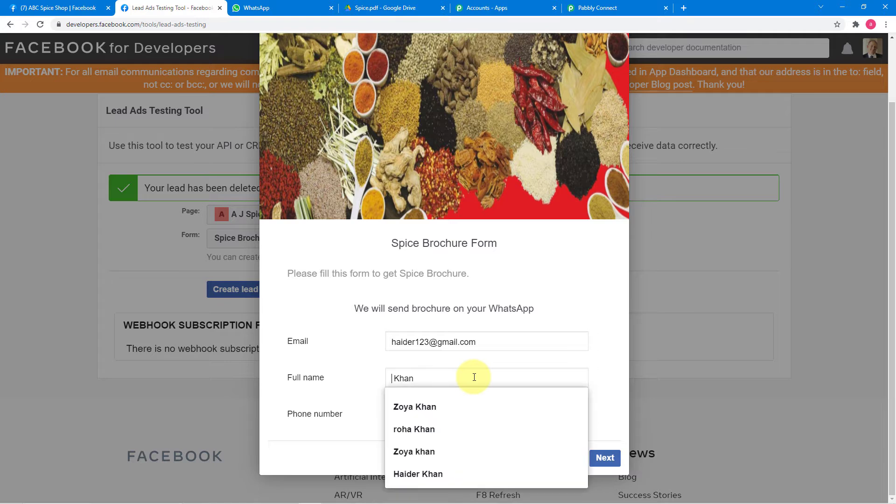
type("Zakir")
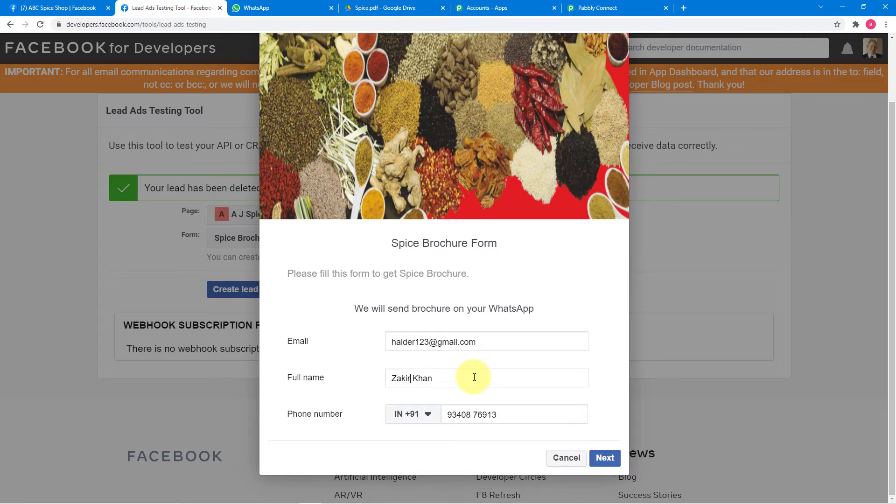
left_click_drag(497, 414, 440, 419)
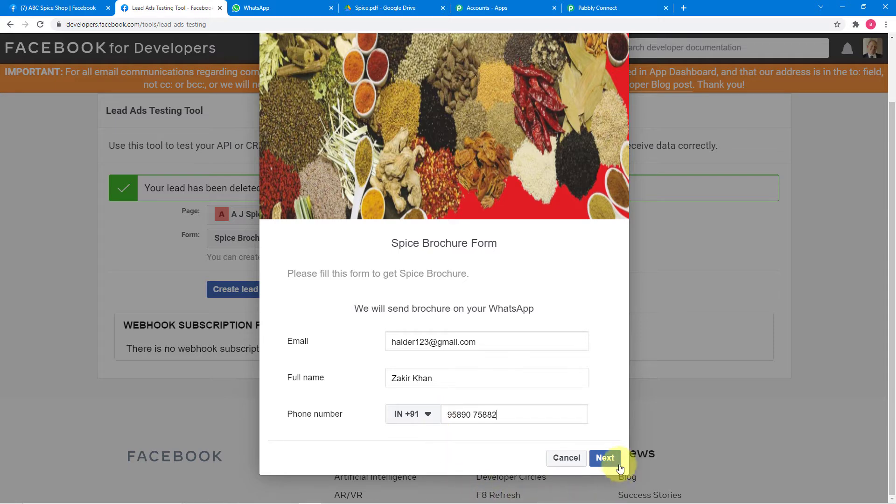
Step: Submit the test lead for Spice Brochure Form and close the completed form
left_click(607, 459)
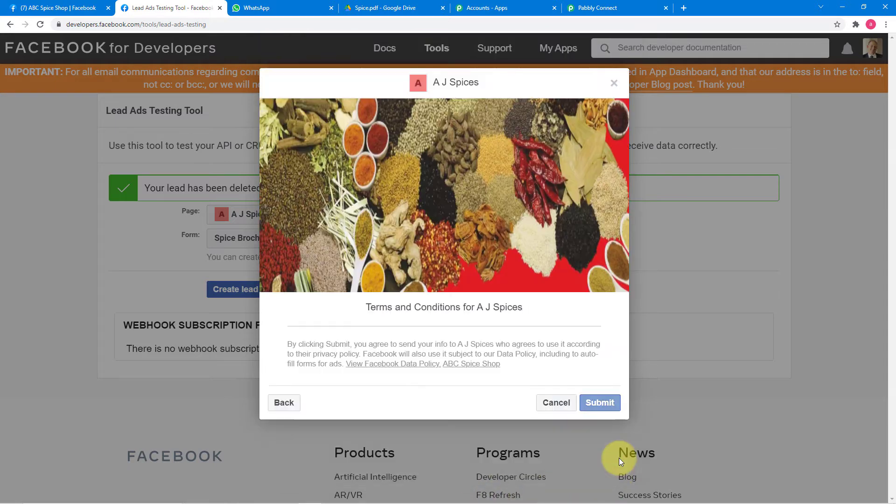
left_click(600, 403)
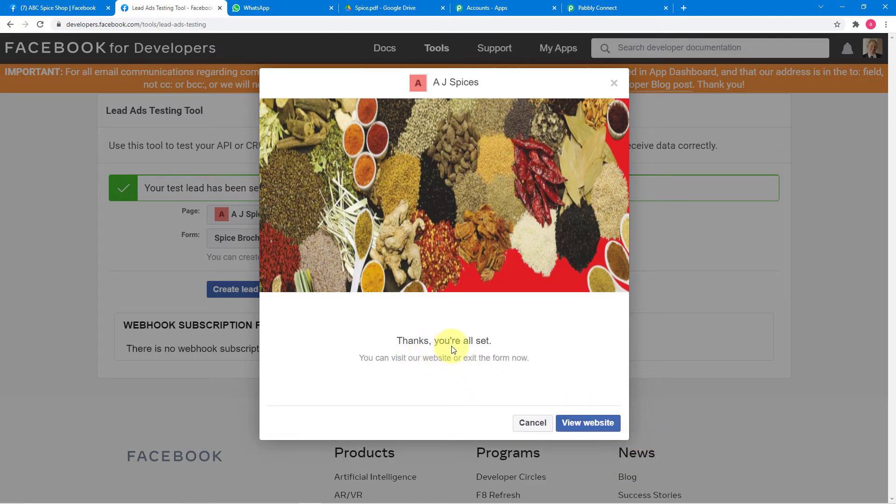
left_click(613, 84)
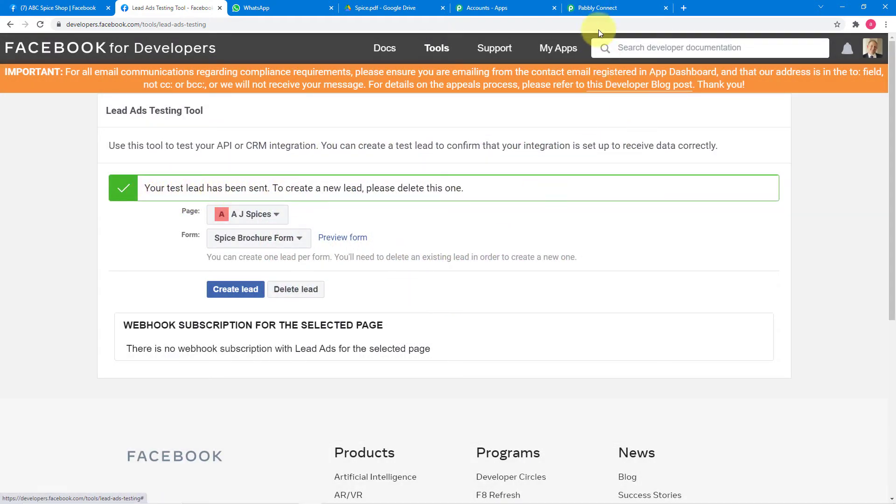
Step: Switch to Pabbly Connect, save the Facebook Lead Ads trigger and send its test request
left_click(596, 9)
scroll(83, 218, "down", 2)
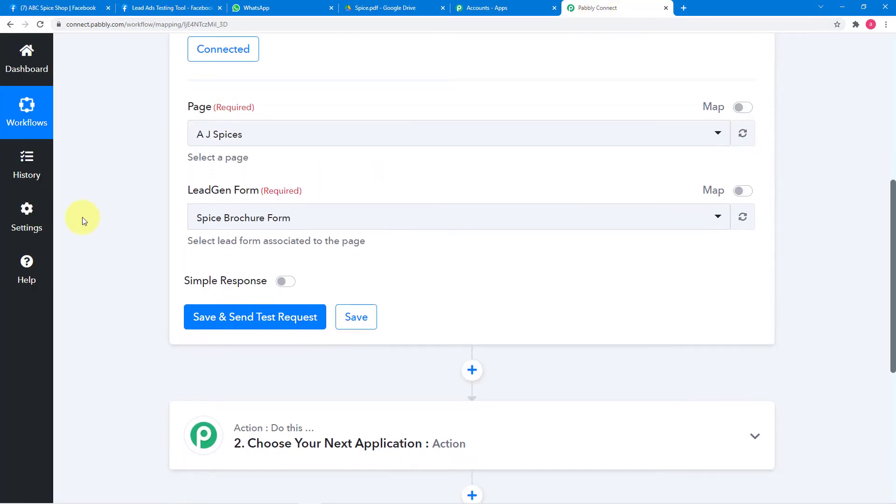
left_click(246, 270)
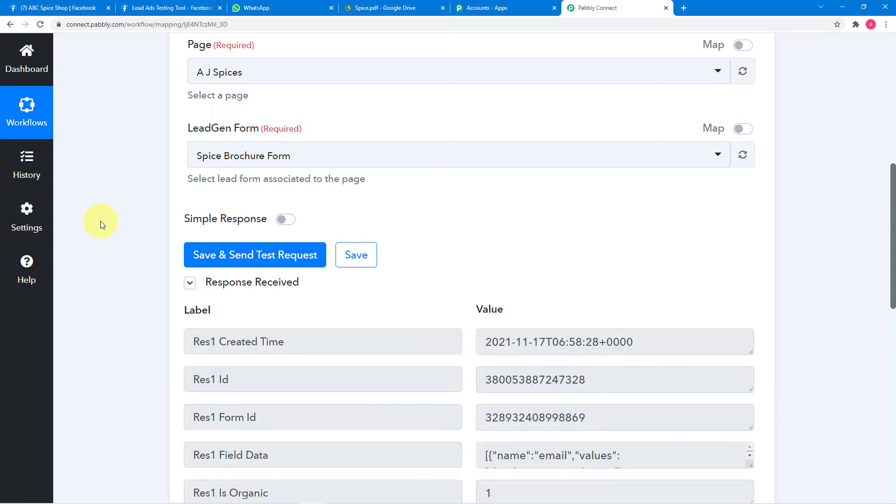
Step: Examine the trigger's received response, including the lead's email, full name and phone number, against the selected page and form
scroll(100, 220, "down", 2)
scroll(100, 220, "down", 4)
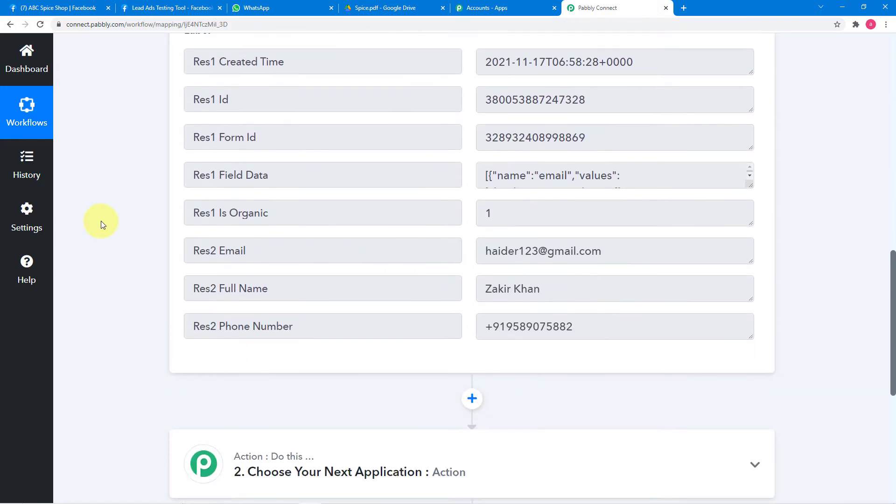
scroll(333, 210, "down", 1)
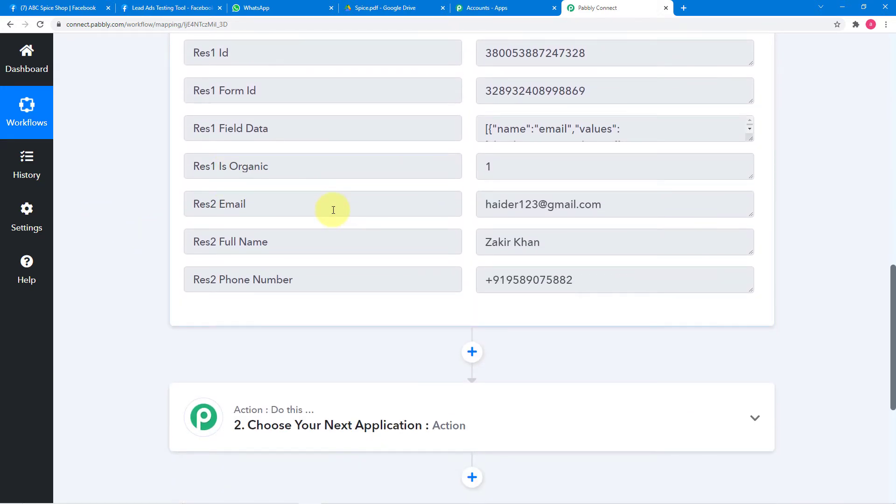
scroll(334, 210, "up", 10)
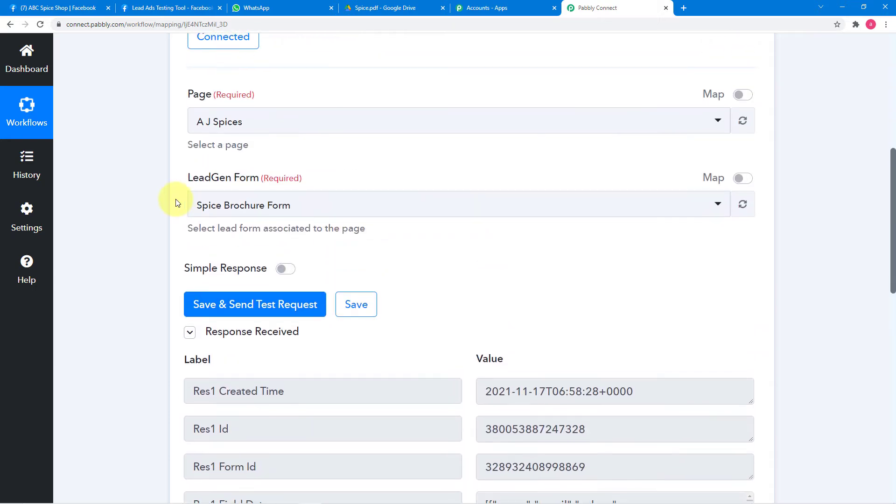
scroll(178, 202, "up", 3)
scroll(315, 240, "down", 4)
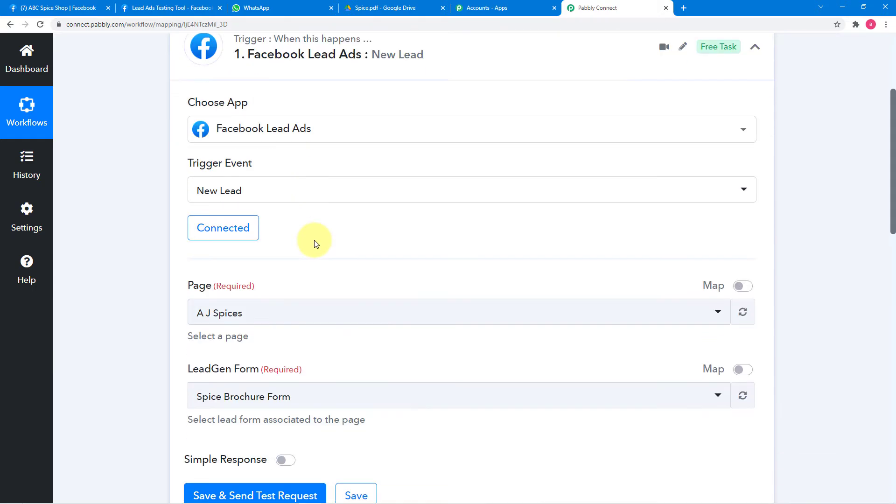
scroll(314, 240, "down", 10)
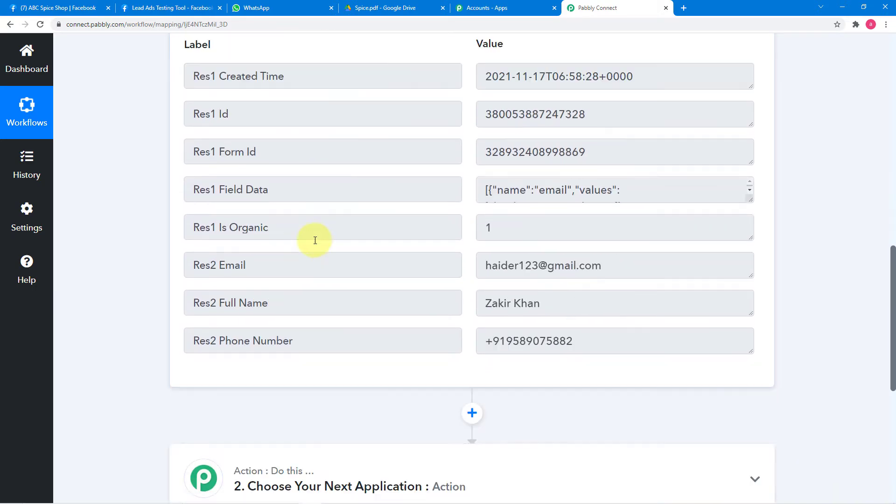
scroll(315, 240, "down", 3)
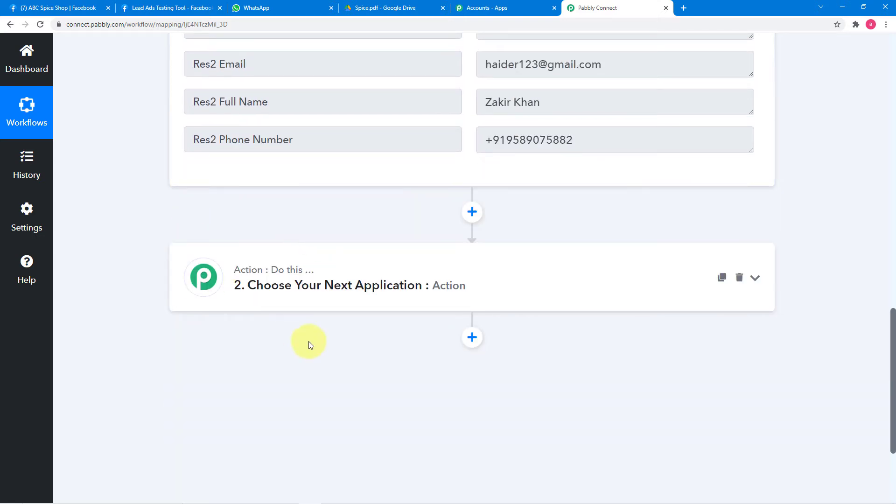
Step: Set the workflow's action application to WhatsApp by 360Dialog with Send Template Message as the action event
left_click(286, 286)
scroll(129, 233, "down", 3)
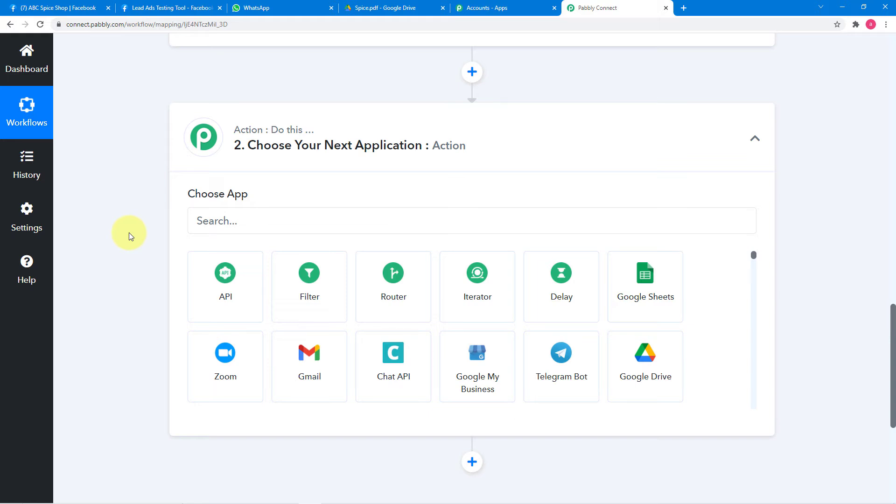
scroll(129, 233, "down", 2)
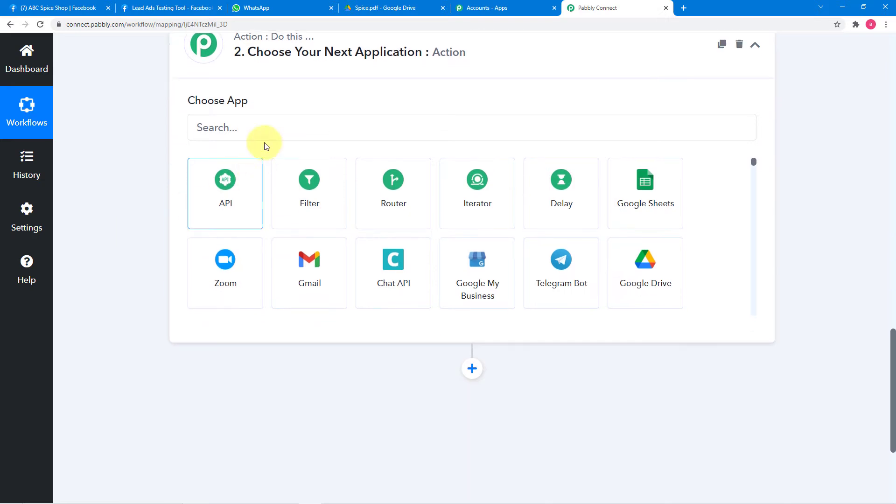
left_click(264, 121)
type("360")
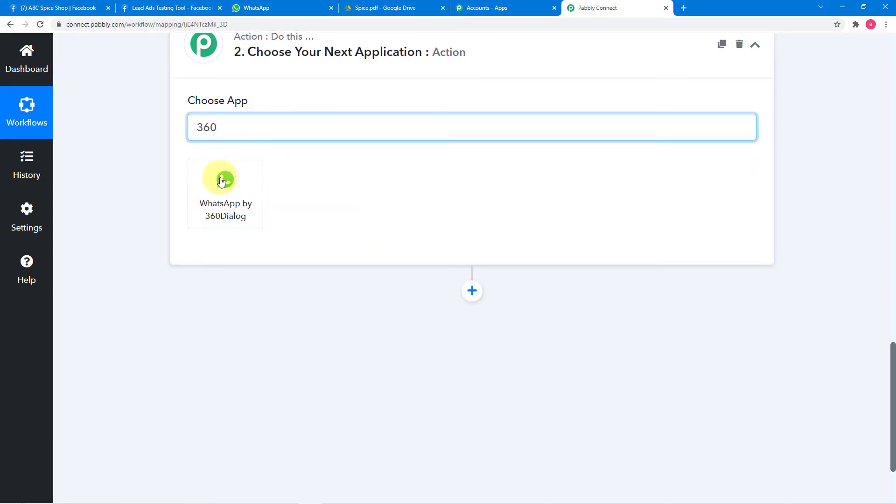
left_click(222, 182)
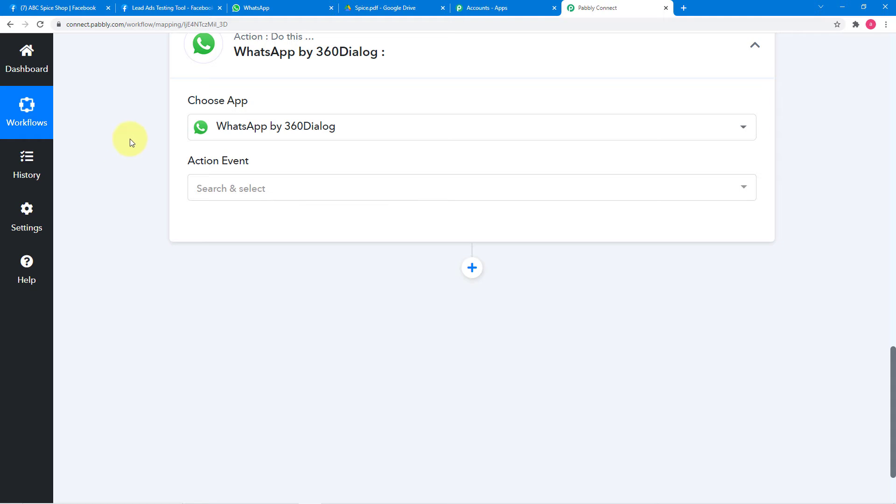
left_click(246, 204)
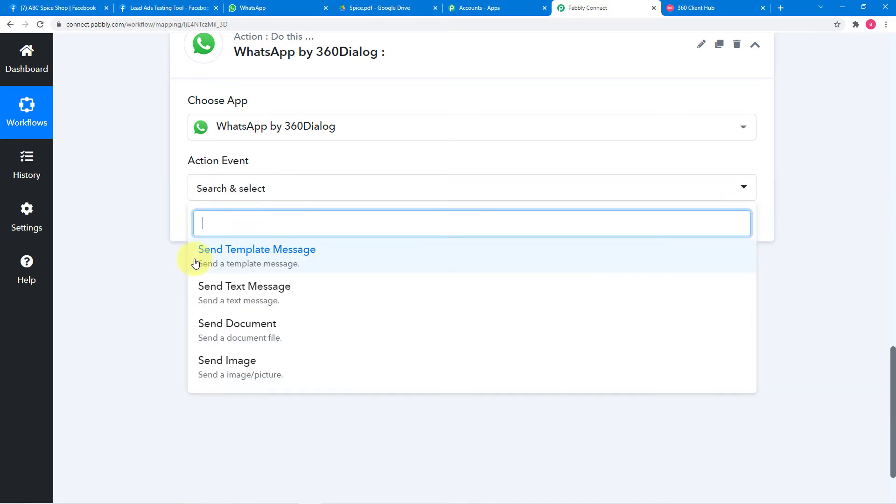
left_click(269, 258)
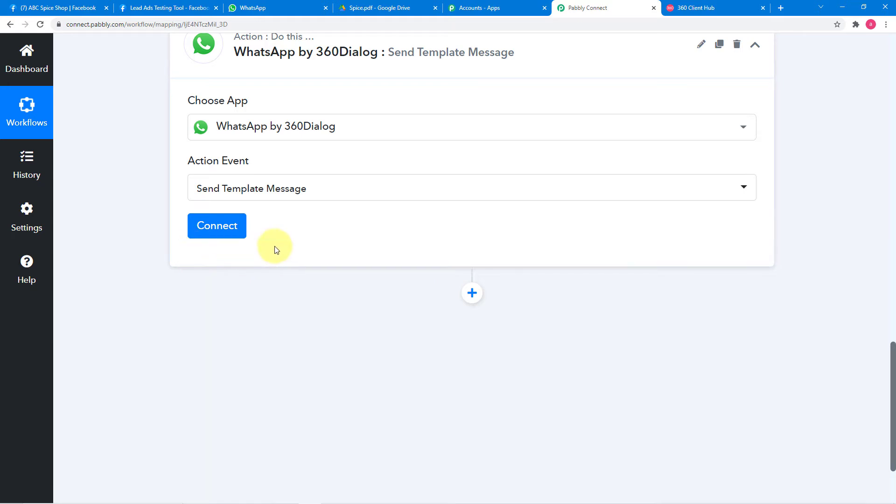
Step: Open the action's account connection settings and choose to add a new WhatsApp by 360Dialog connection
left_click(208, 233)
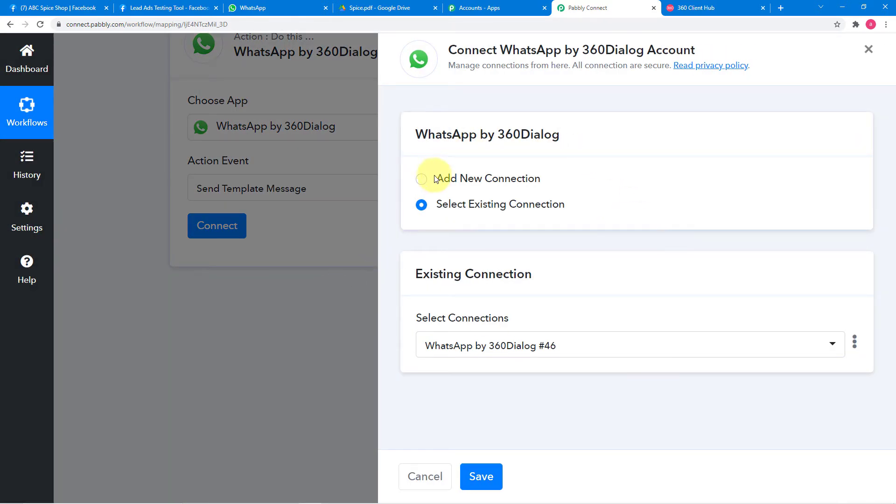
left_click(422, 183)
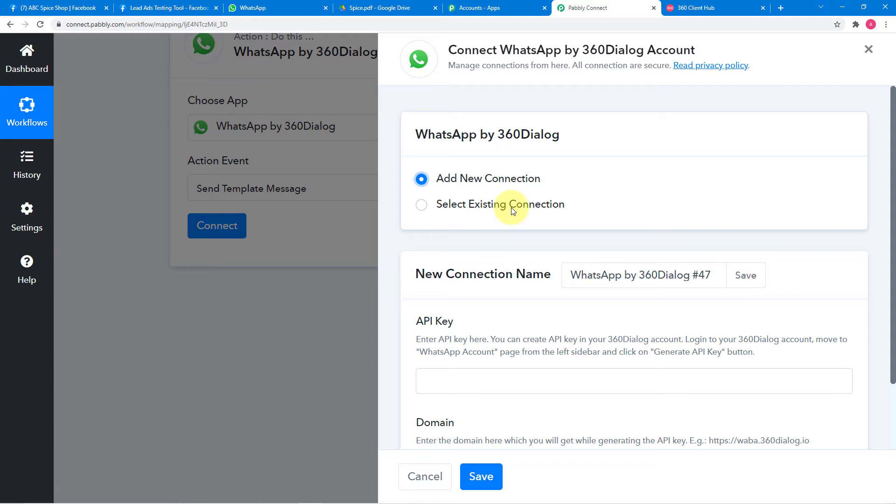
scroll(513, 210, "down", 2)
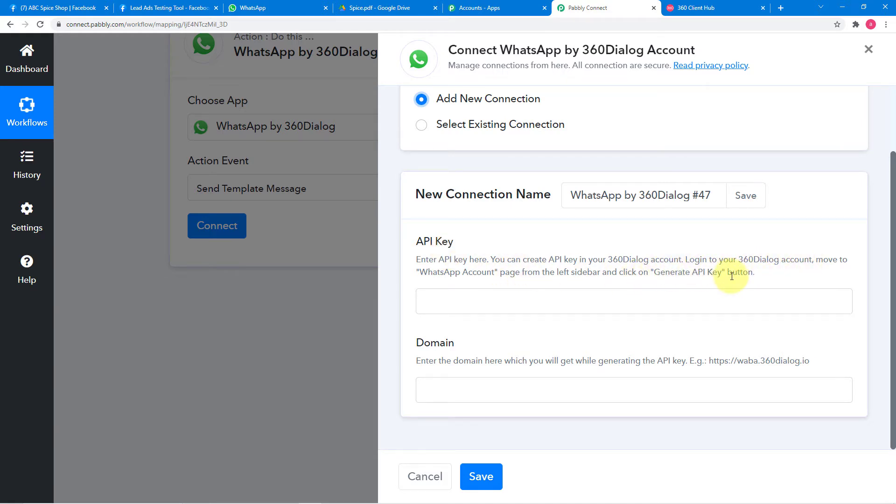
Step: Switch to the 360 Client Hub and open its WhatsApp Accounts page to find where the API key is generated
left_click(706, 9)
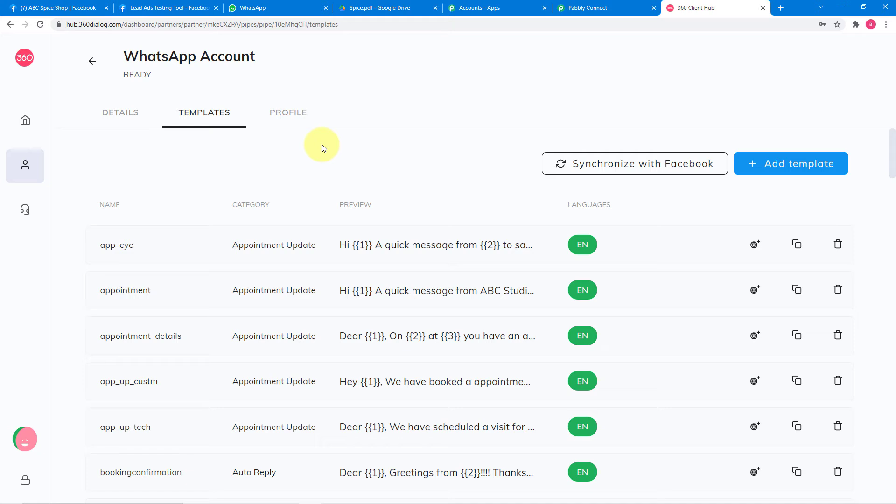
scroll(323, 148, "down", 2)
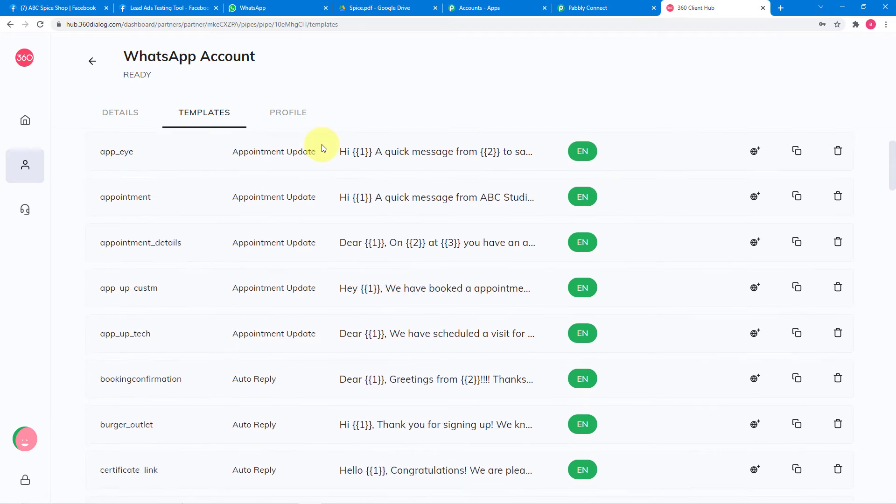
mouse_move(49, 176)
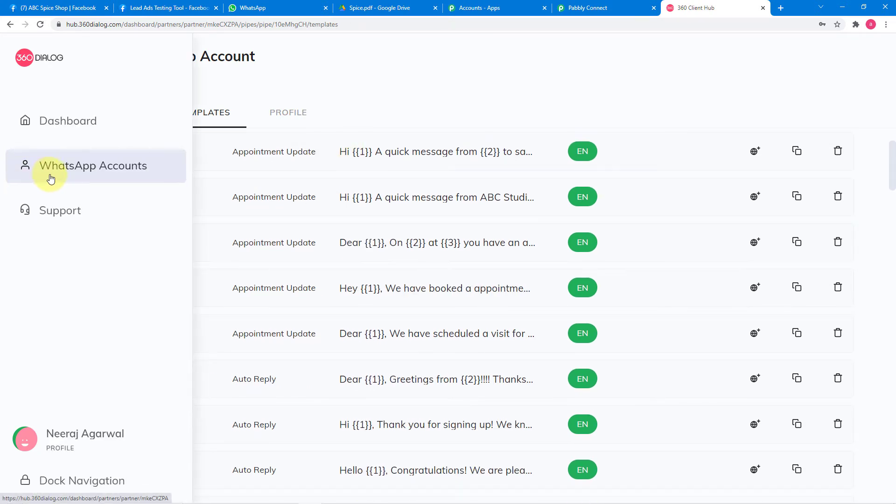
left_click(108, 174)
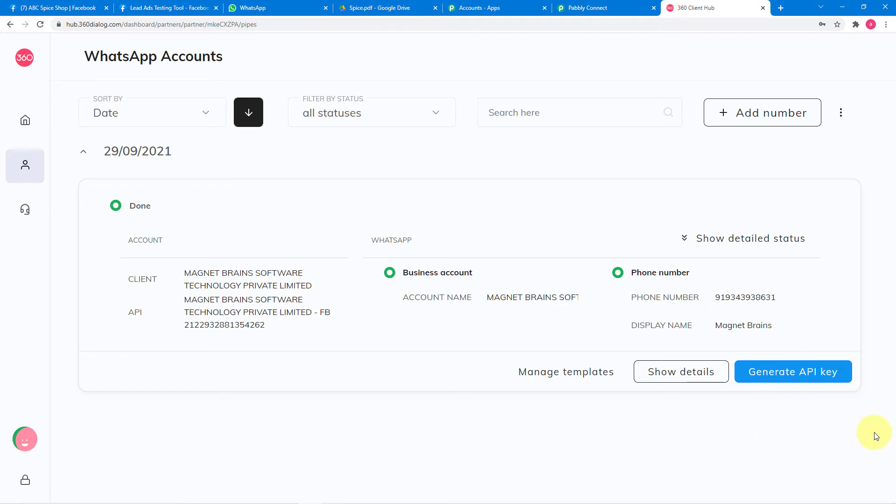
Step: Return to the new connection form in Pabbly Connect and review its API Key and Domain fields, including the example domain
left_click(577, 9)
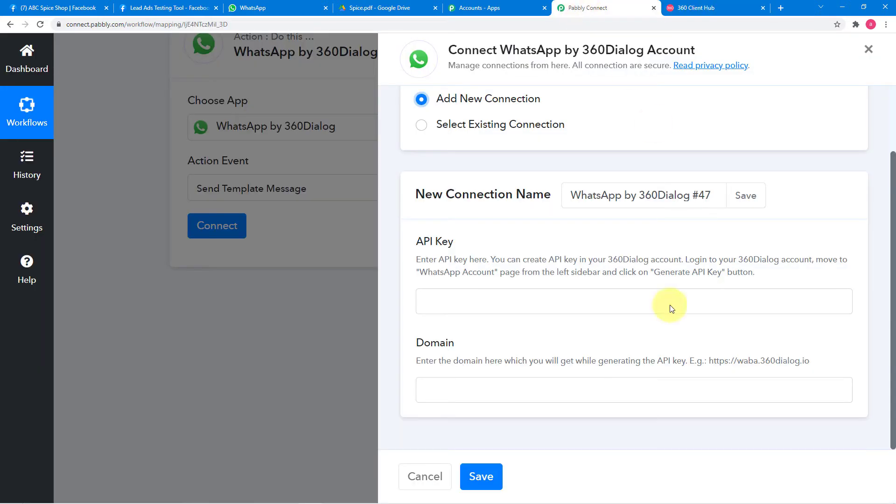
right_click(485, 300)
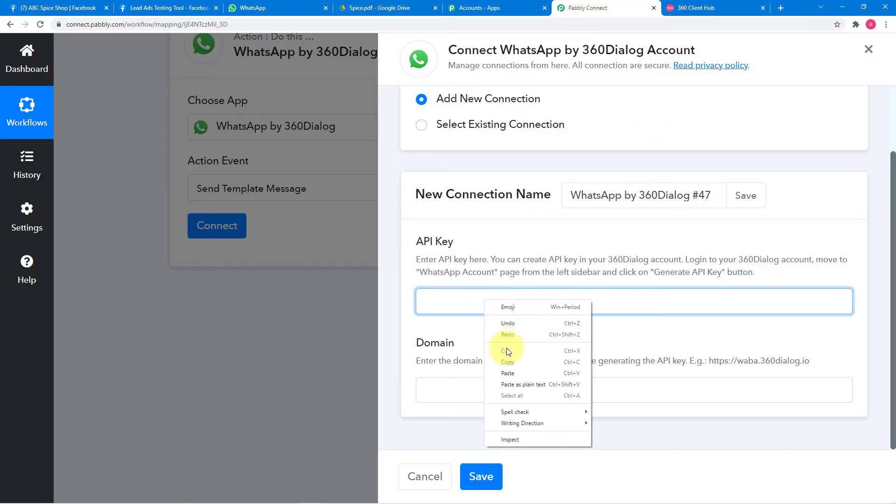
left_click(627, 343)
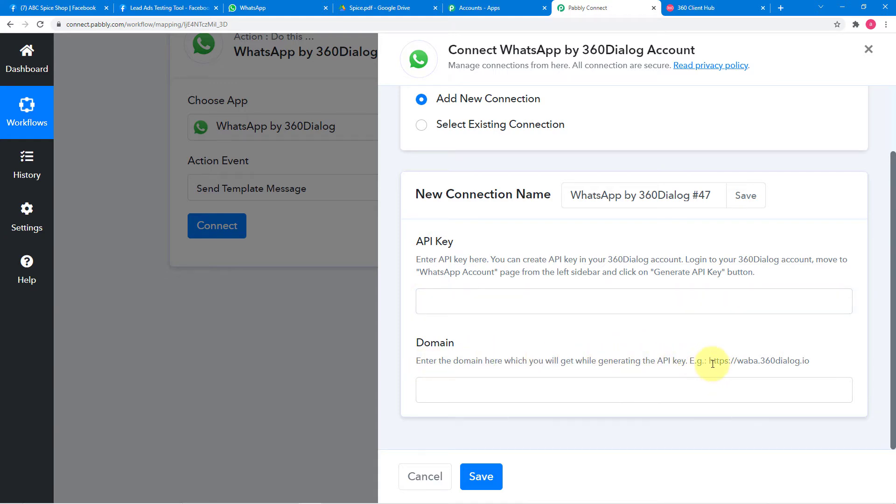
left_click_drag(710, 361, 813, 362)
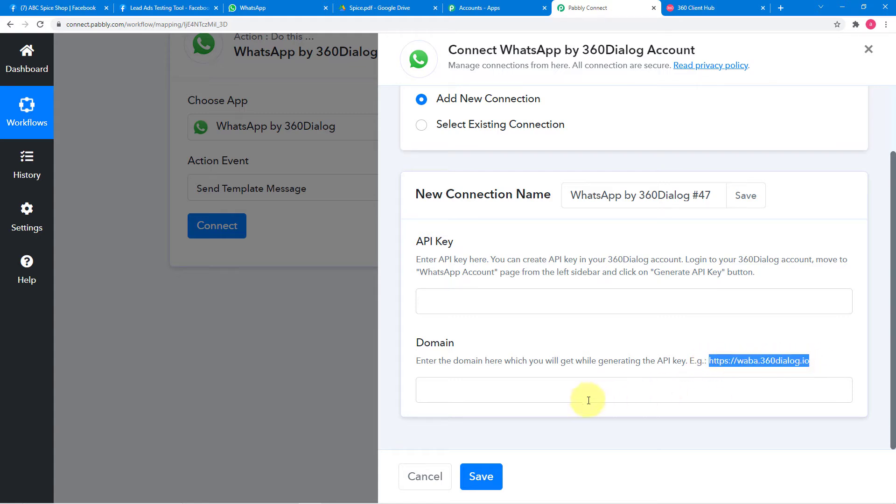
right_click(524, 391)
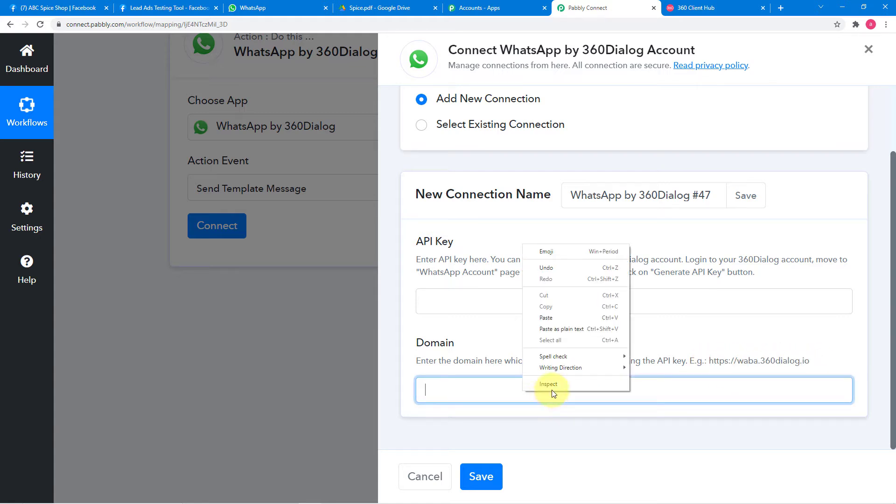
left_click(672, 325)
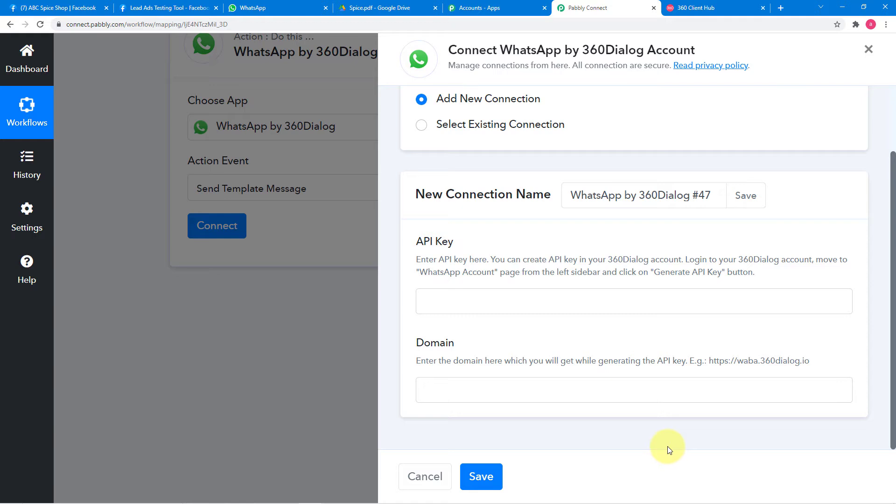
Step: Connect the action through the existing WhatsApp by 360Dialog #46 connection and save it
left_click(726, 11)
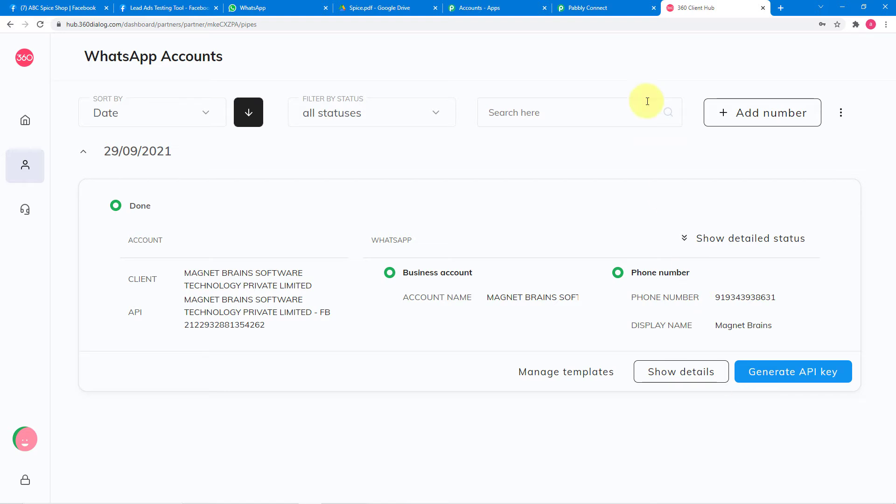
left_click(603, 8)
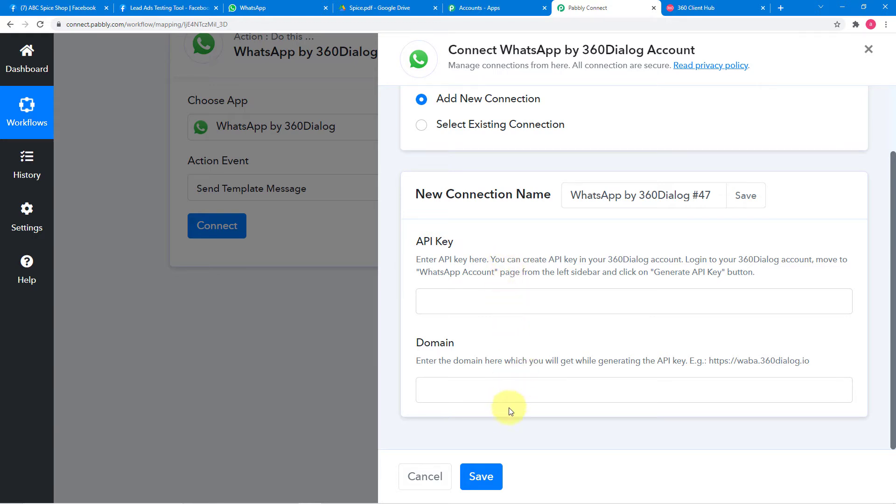
left_click(421, 125)
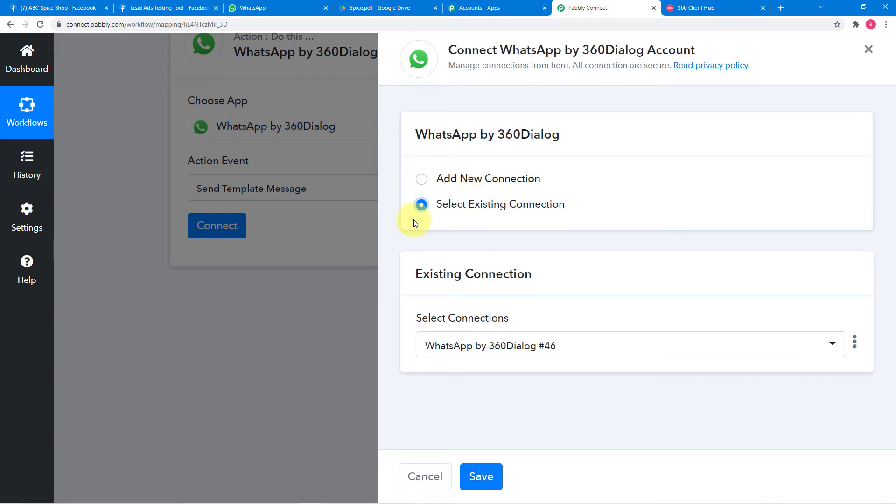
left_click(423, 186)
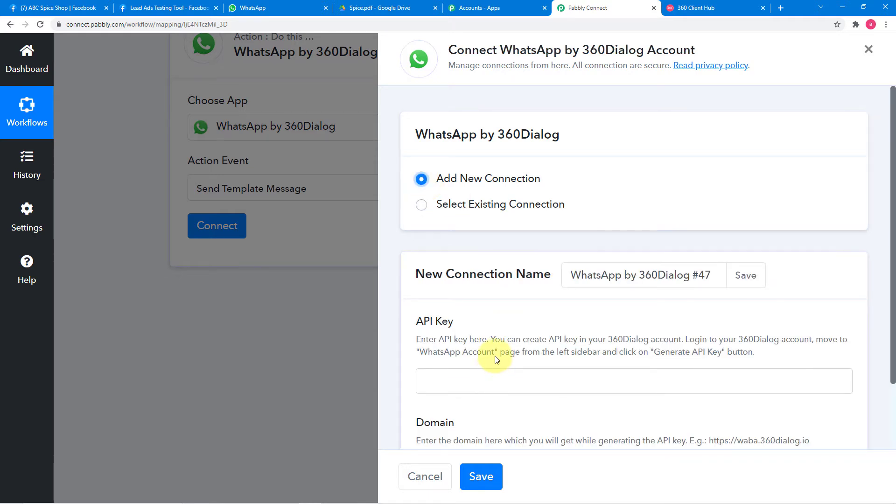
scroll(496, 357, "down", 2)
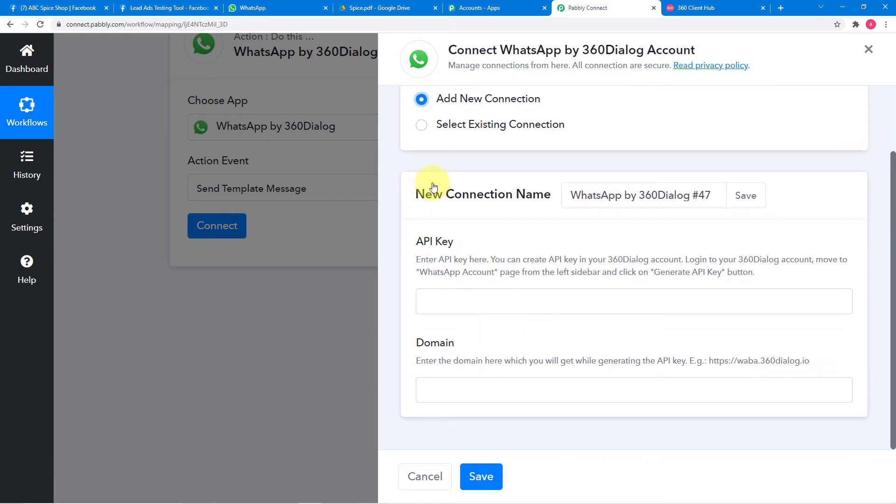
left_click(423, 133)
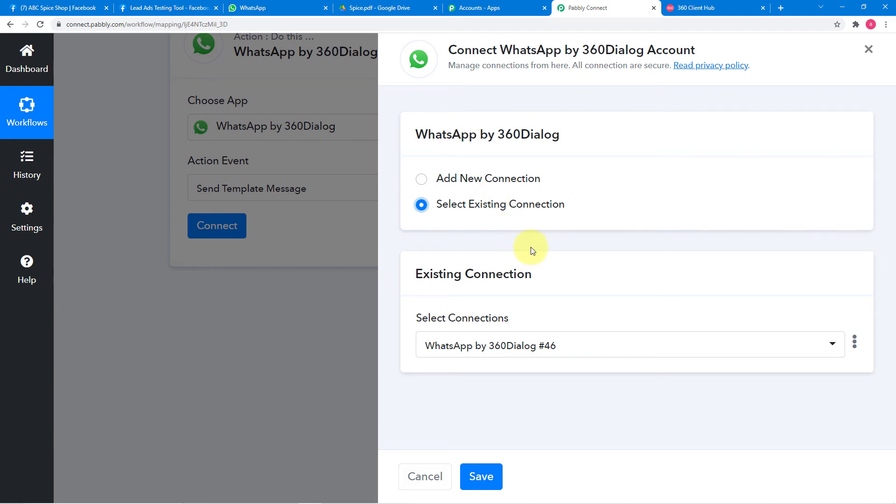
left_click(481, 476)
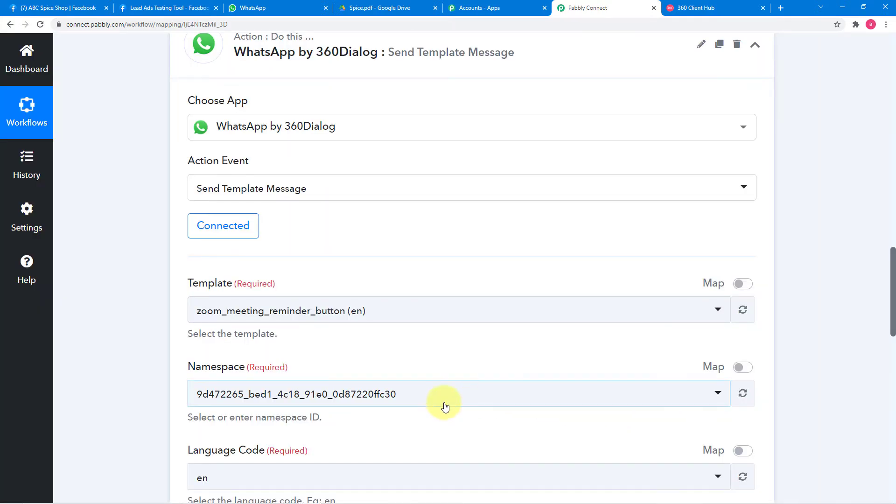
Step: Look over the action's template fields, then switch to the 360 Client Hub and open the WhatsApp account's template list
scroll(310, 277, "down", 2)
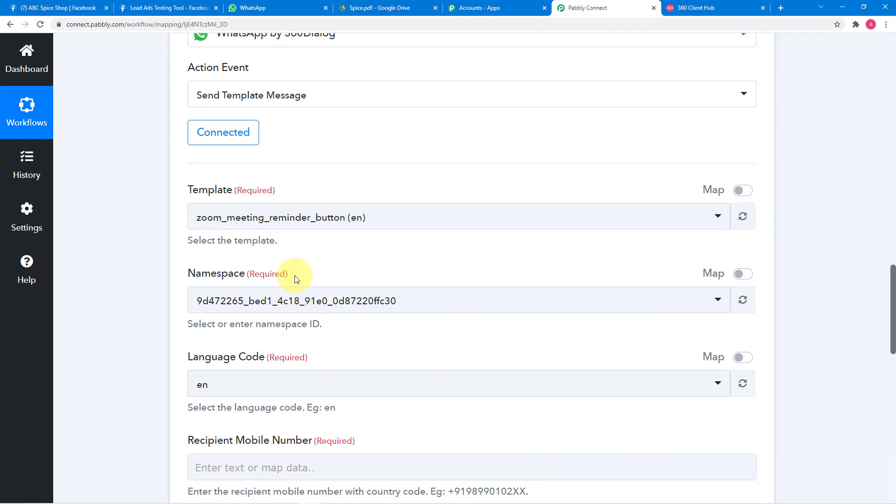
left_click(708, 10)
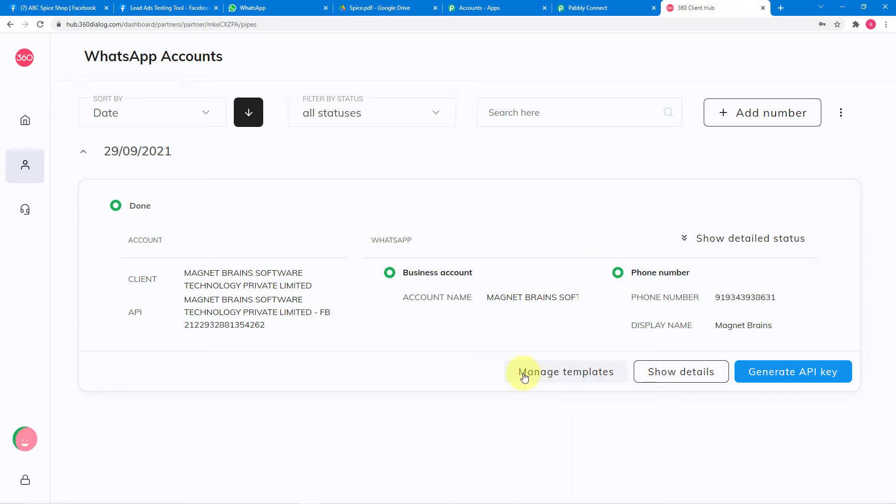
left_click(574, 373)
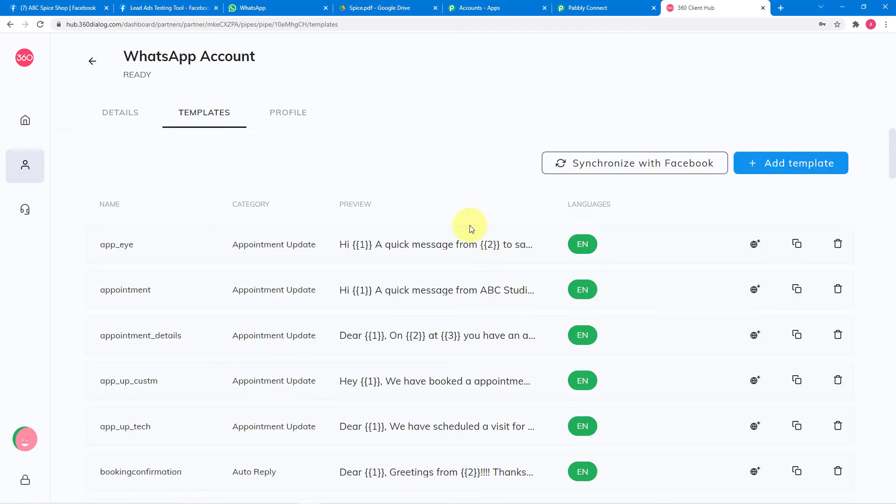
Step: Find the send_brochure_final template in the list, read its preview and close it
scroll(470, 225, "down", 8)
scroll(469, 225, "down", 4)
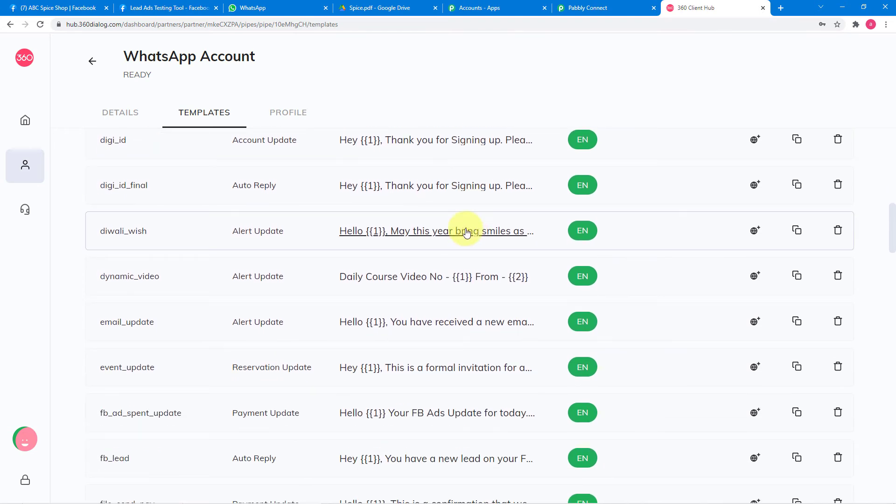
scroll(460, 247, "down", 3)
scroll(458, 247, "down", 6)
scroll(458, 245, "down", 10)
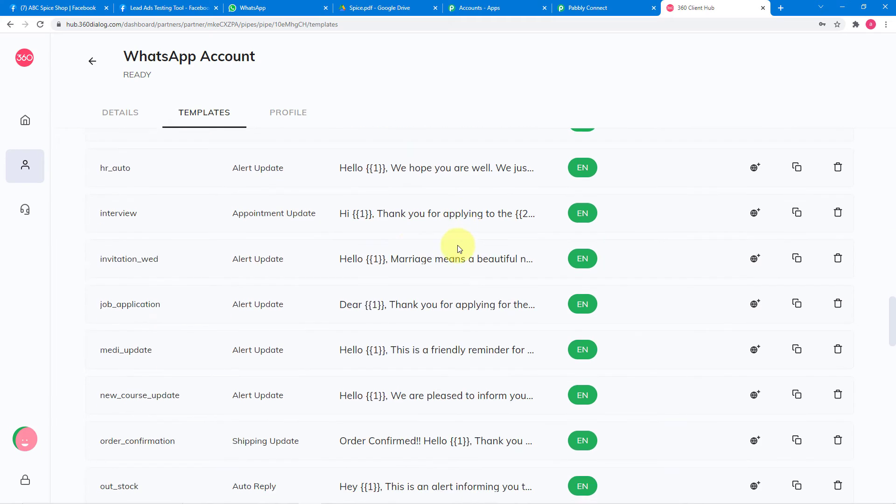
scroll(415, 248, "down", 3)
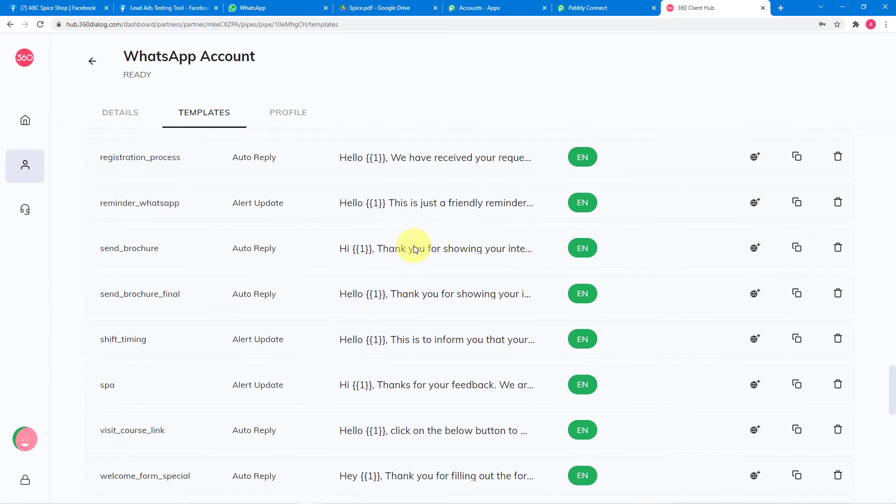
left_click(414, 294)
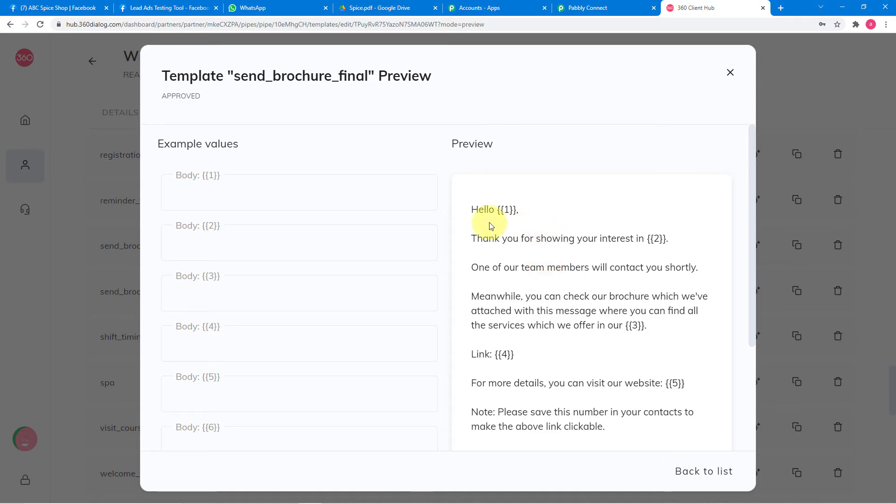
left_click(730, 73)
Step: Start a new template from the template list and review the options available for its category
scroll(641, 241, "up", 15)
scroll(641, 240, "up", 20)
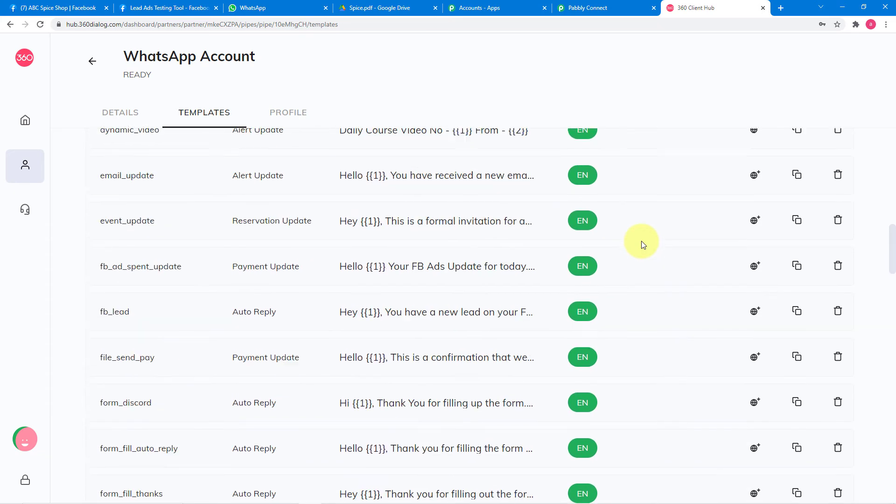
scroll(641, 241, "up", 2)
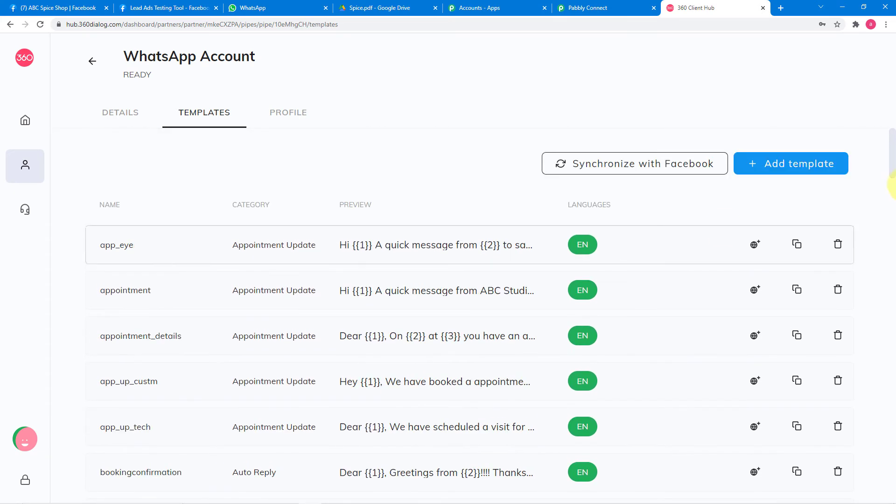
left_click(797, 162)
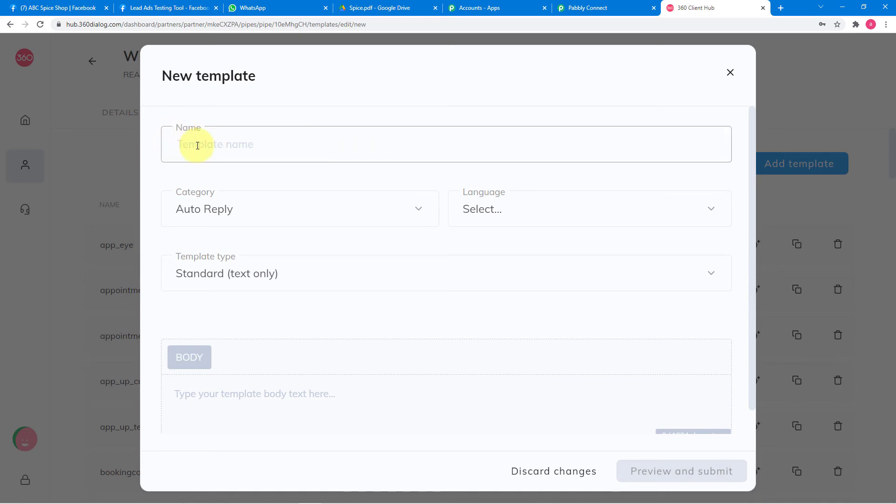
left_click(250, 213)
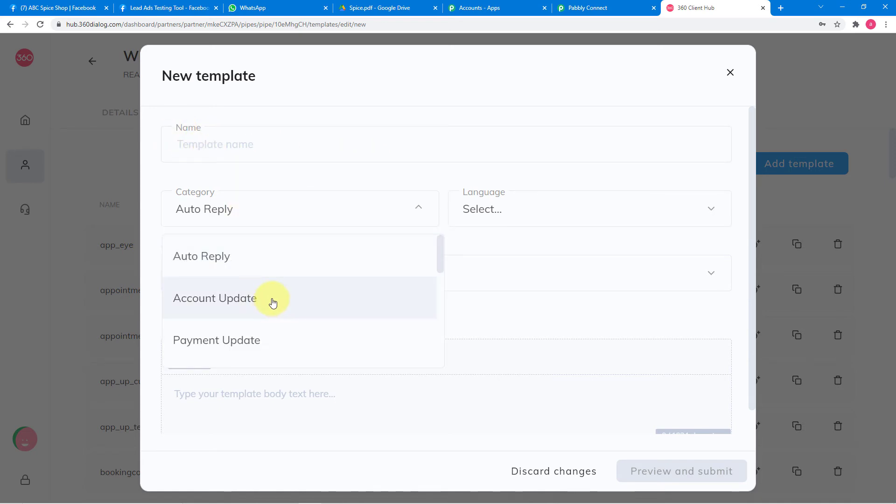
scroll(273, 304, "down", 4)
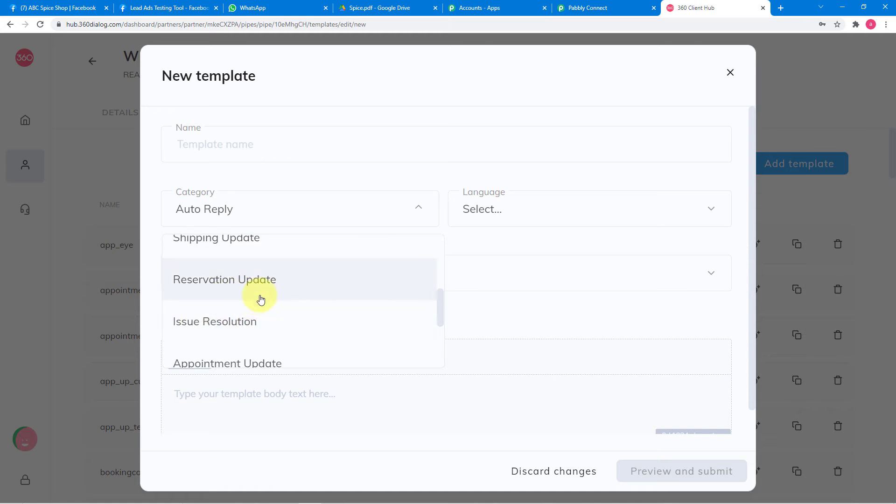
scroll(236, 320, "down", 2)
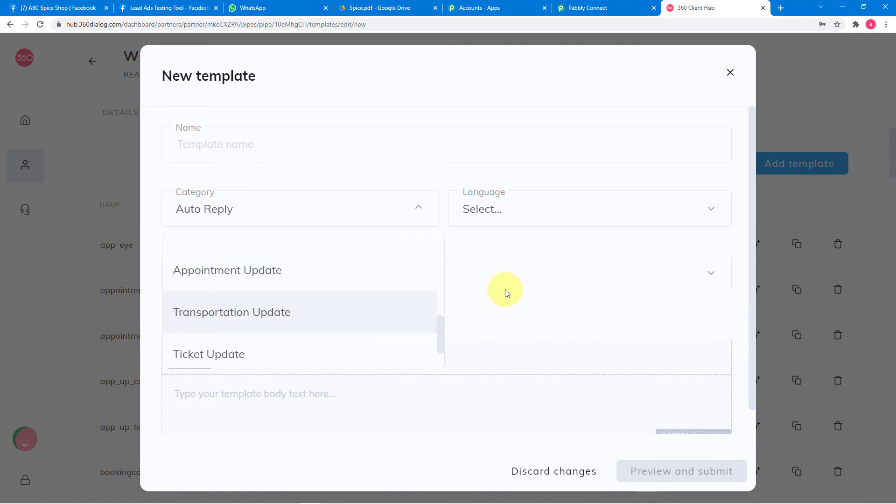
Step: Review the new template's language, template type and body fields, and close the form without submitting it
left_click(540, 214)
scroll(530, 312, "down", 1)
scroll(531, 312, "down", 4)
left_click(347, 299)
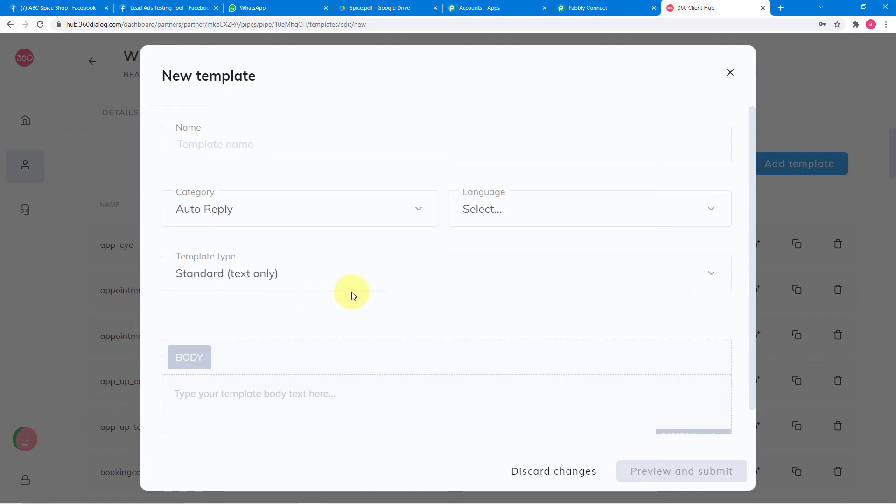
left_click(353, 282)
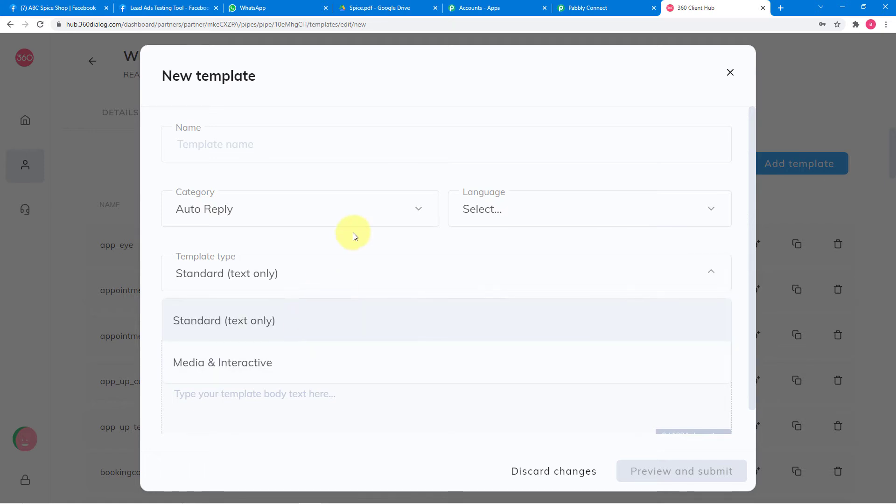
left_click(353, 239)
scroll(352, 242, "down", 1)
left_click(298, 361)
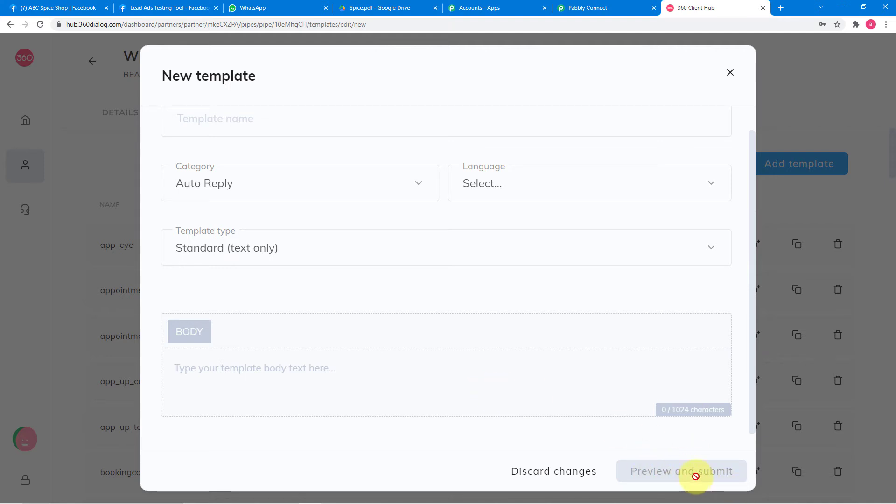
left_click(729, 73)
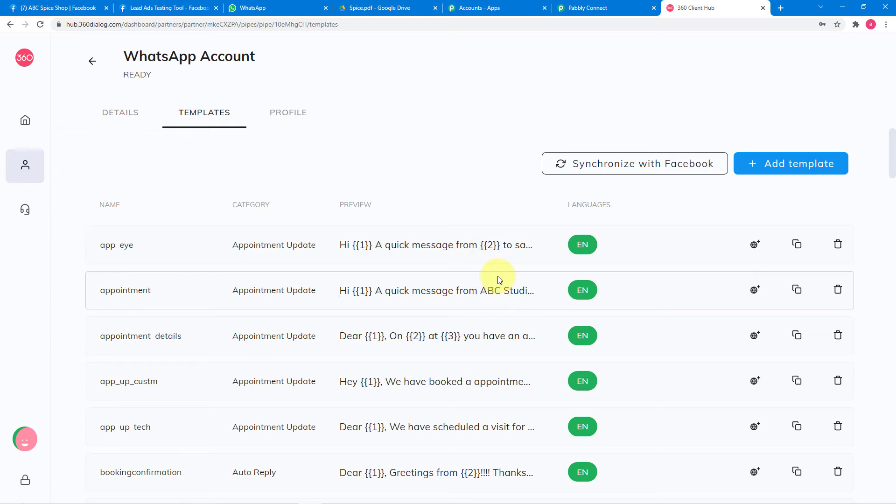
Step: Locate send_brochure_final in the template list again and reopen its preview
scroll(498, 276, "down", 5)
scroll(500, 279, "down", 12)
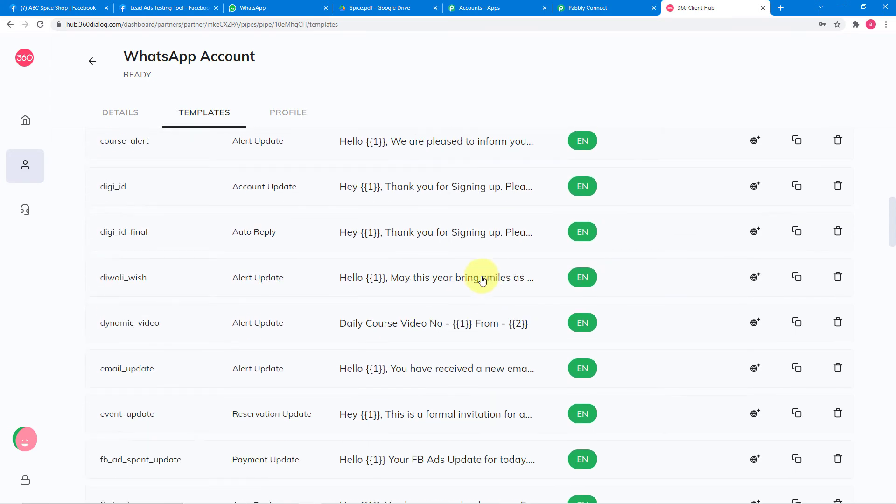
scroll(405, 279, "down", 14)
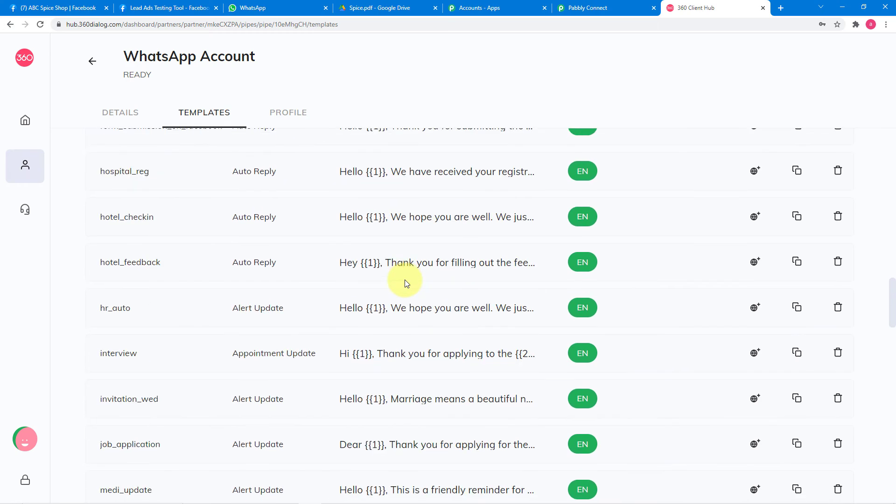
scroll(405, 280, "down", 8)
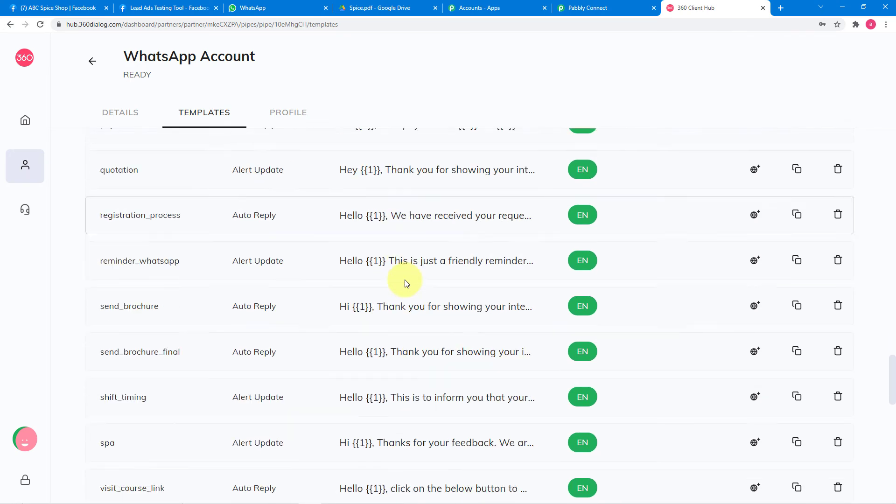
left_click(422, 293)
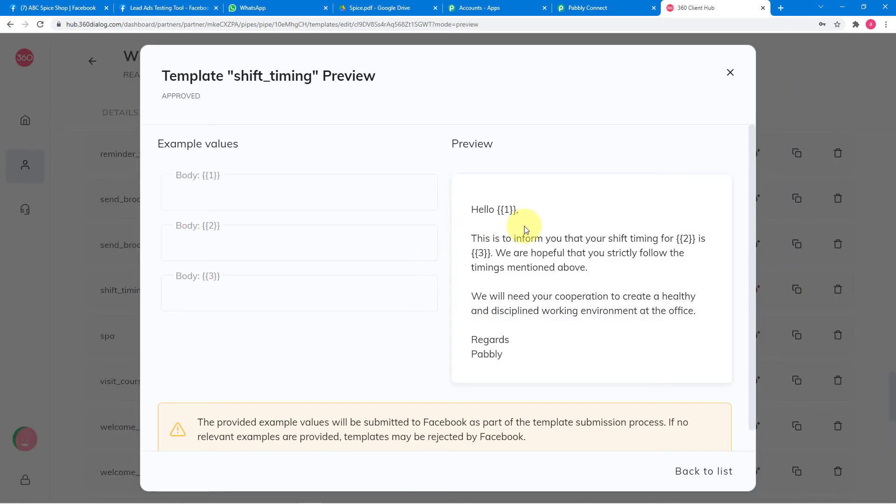
left_click(731, 72)
scroll(213, 263, "down", 10)
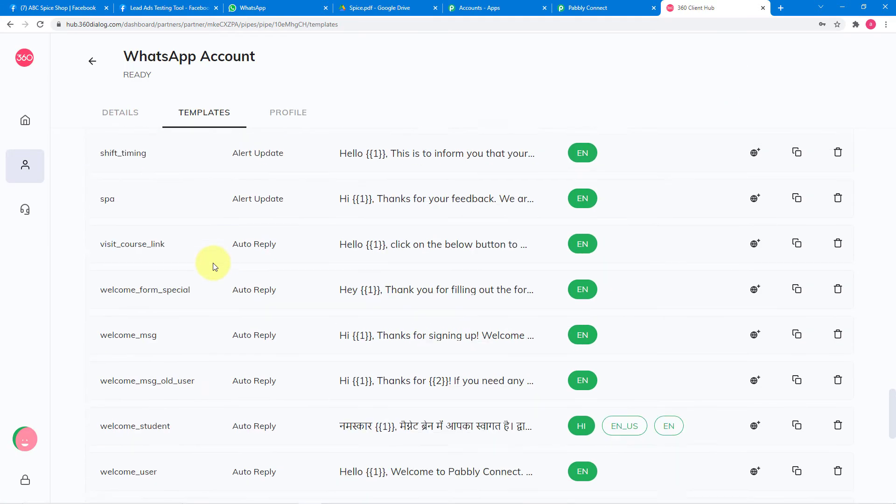
scroll(215, 266, "down", 3)
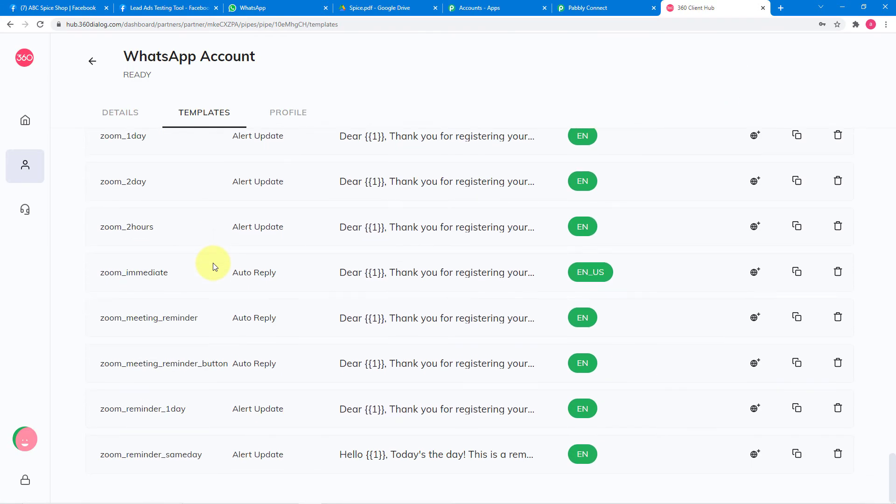
scroll(213, 266, "up", 14)
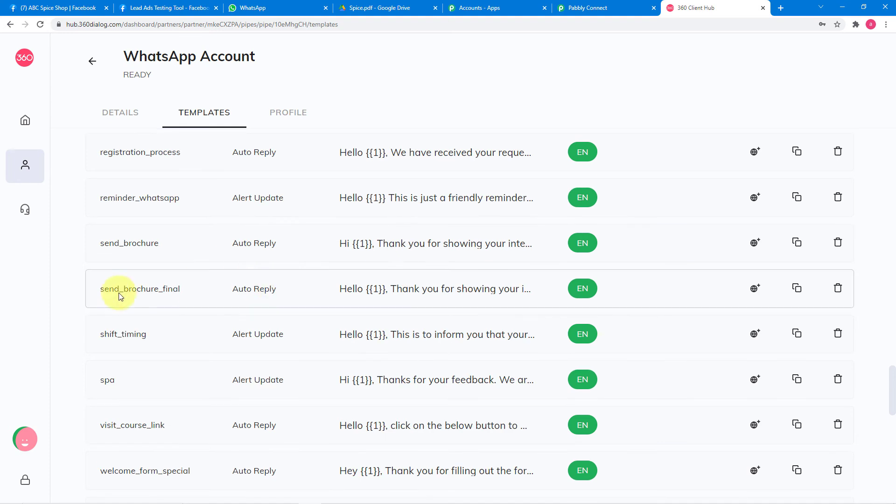
left_click(448, 294)
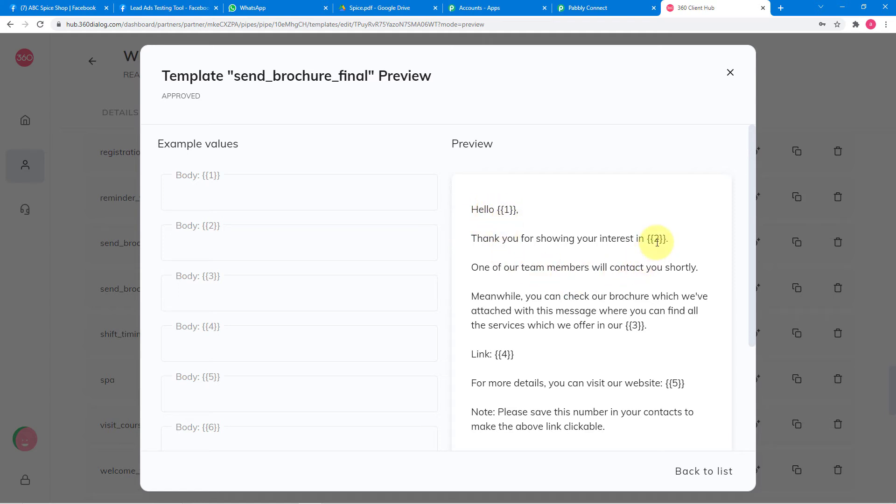
Step: Examine the placeholders {{1}} to {{6}} in the send_brochure_final message preview
scroll(683, 376, "down", 2)
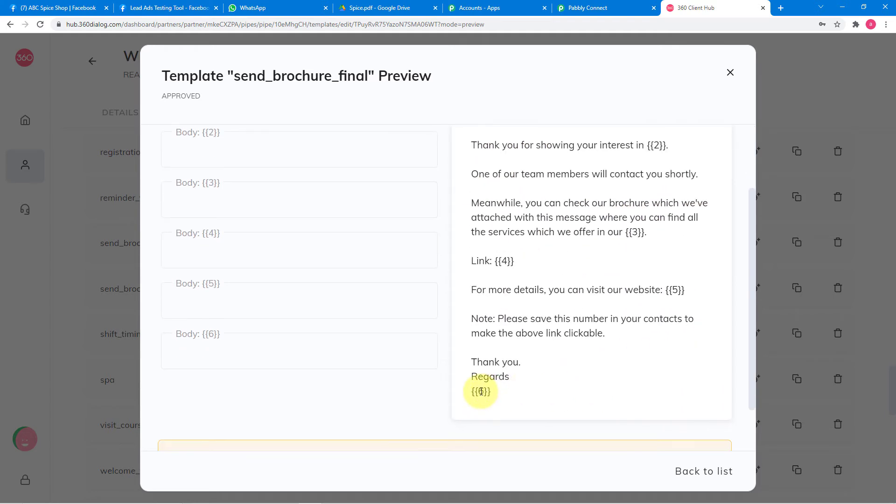
scroll(558, 357, "up", 1)
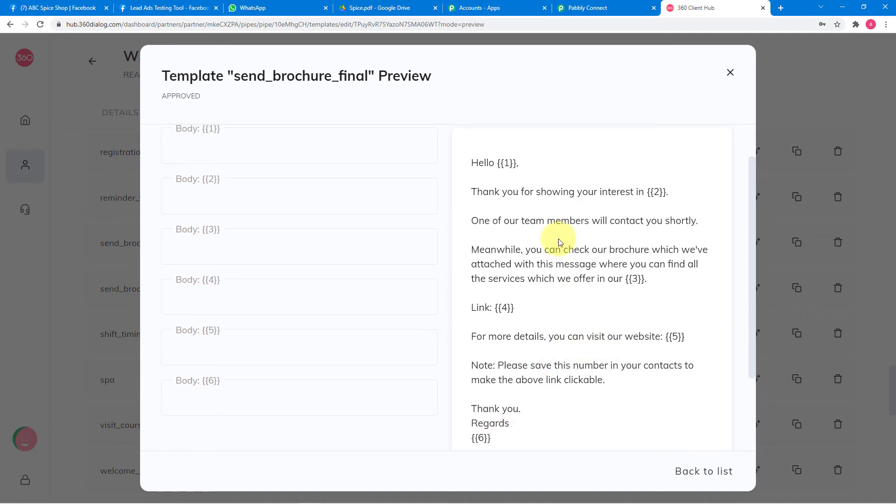
scroll(512, 182, "up", 1)
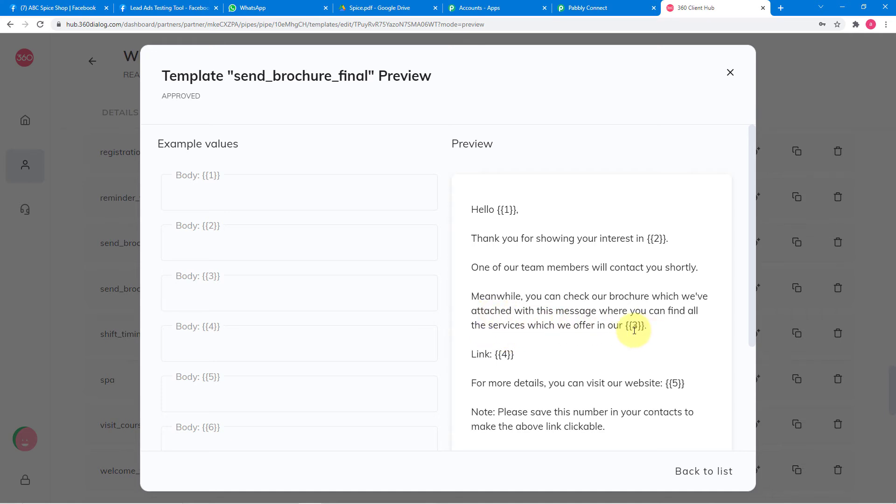
Step: Read the rest of the send_brochure_final preview, then switch to Pabbly Connect and review the WhatsApp action's current template and body fields
scroll(634, 330, "down", 2)
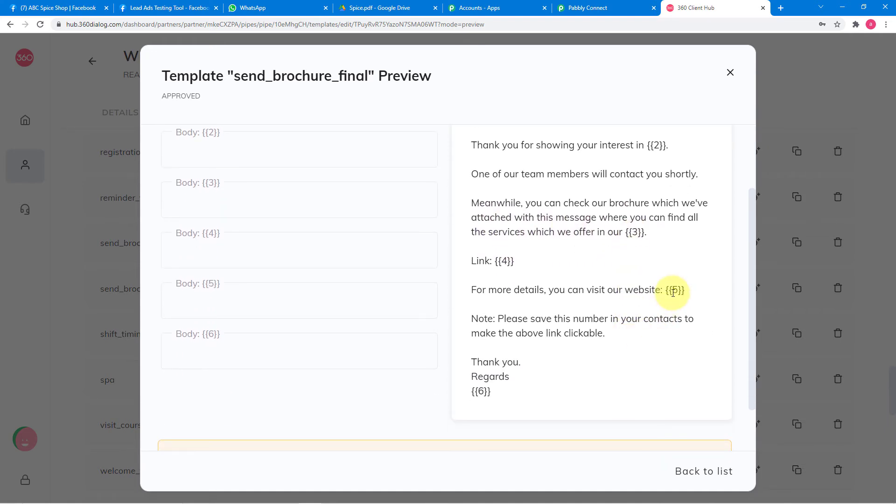
scroll(527, 351, "up", 2)
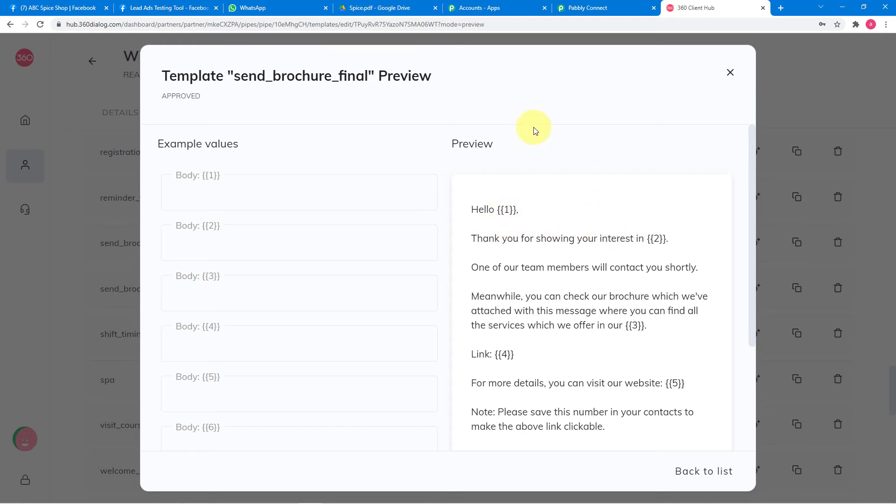
left_click(573, 11)
scroll(129, 228, "down", 6)
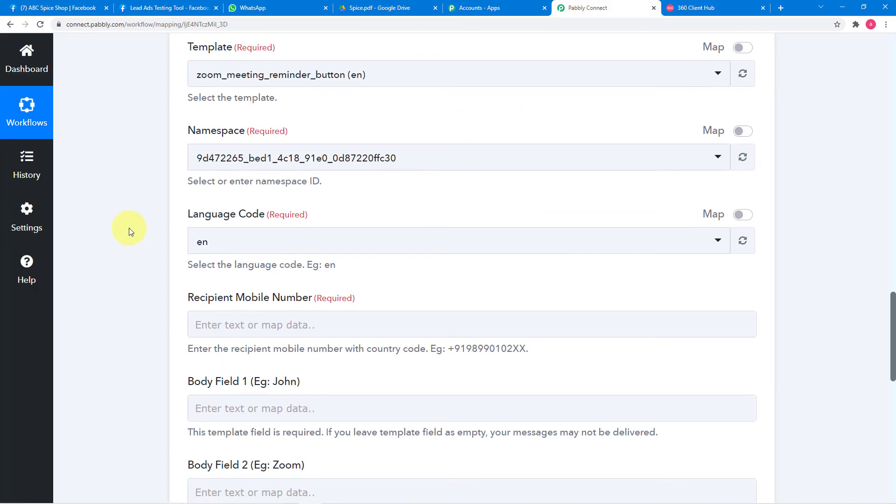
scroll(280, 201, "down", 2)
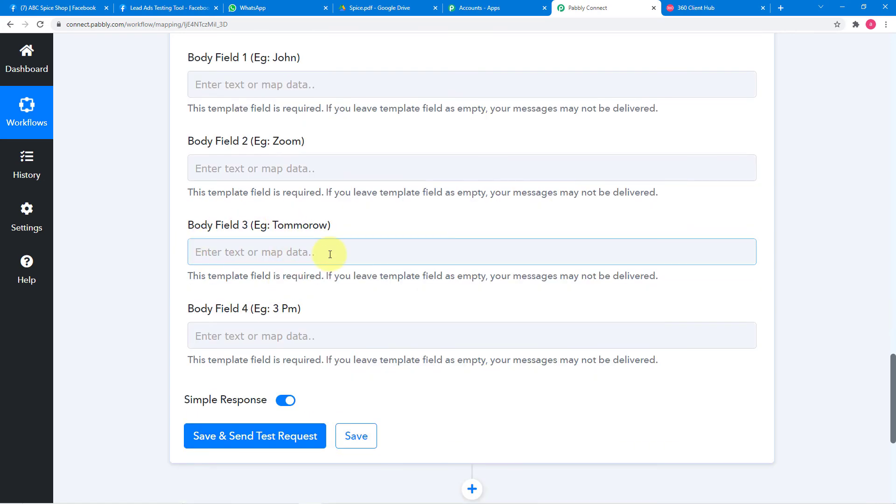
scroll(330, 252, "up", 2)
scroll(270, 234, "up", 8)
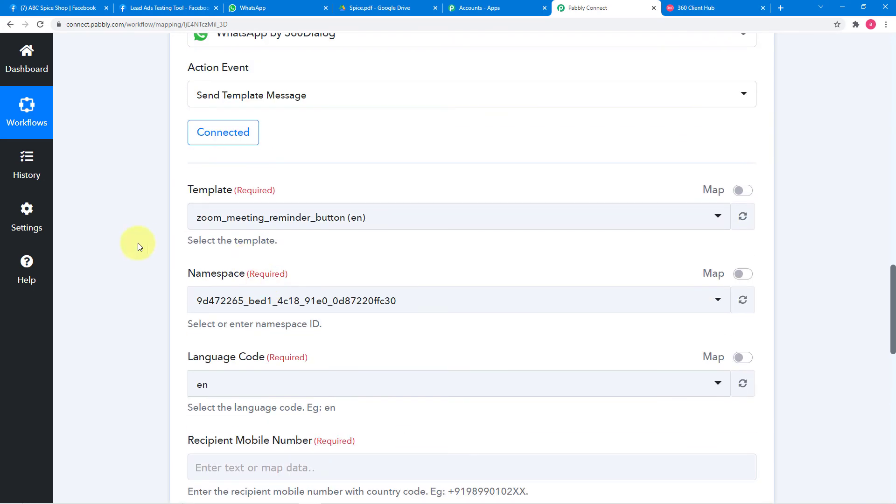
Step: Choose send_brochure_final (en) as the template of the WhatsApp by 360Dialog action
left_click(378, 222)
scroll(354, 274, "down", 5)
scroll(347, 307, "down", 4)
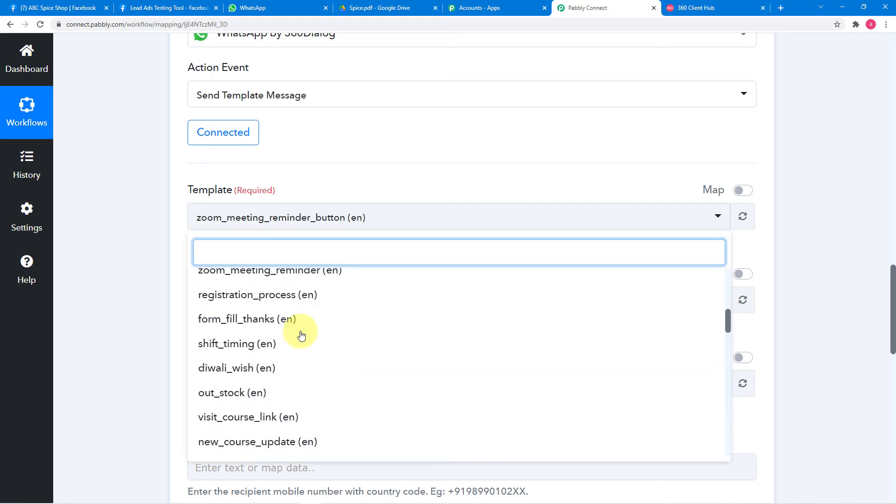
type("senf")
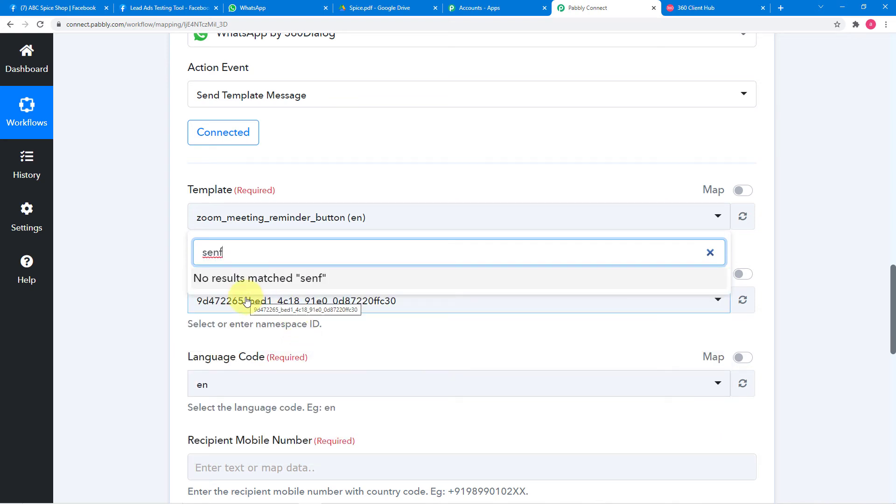
key("BackSpace")
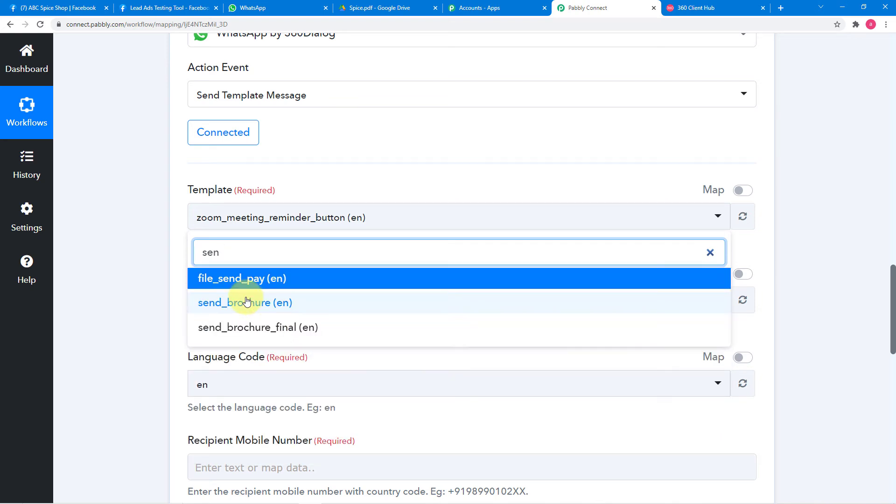
type("n")
key("BackSpace")
left_click(219, 328)
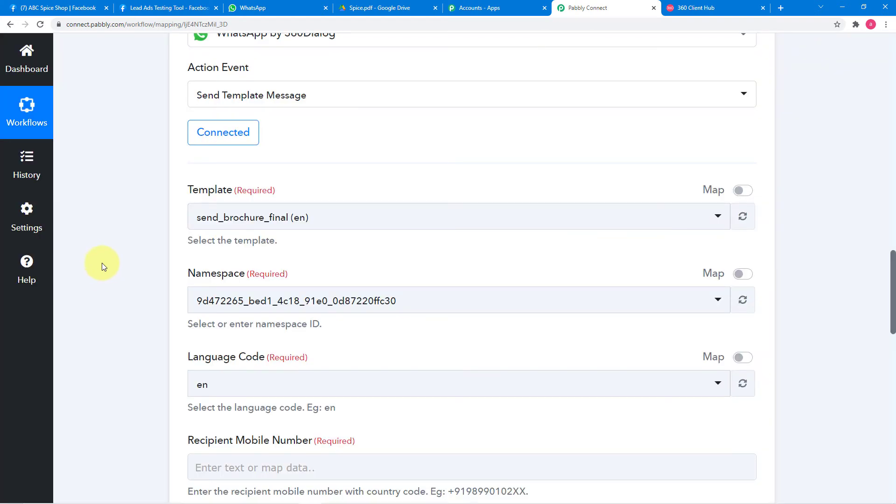
Step: Map the Recipient Mobile Number to Res2 Phone Number from the Facebook Lead Ads: New Lead step
scroll(102, 259, "down", 2)
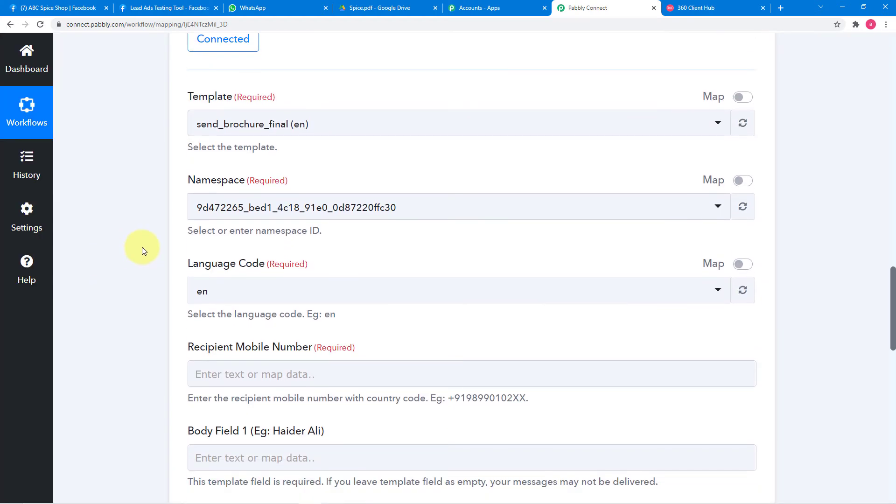
scroll(159, 284, "down", 2)
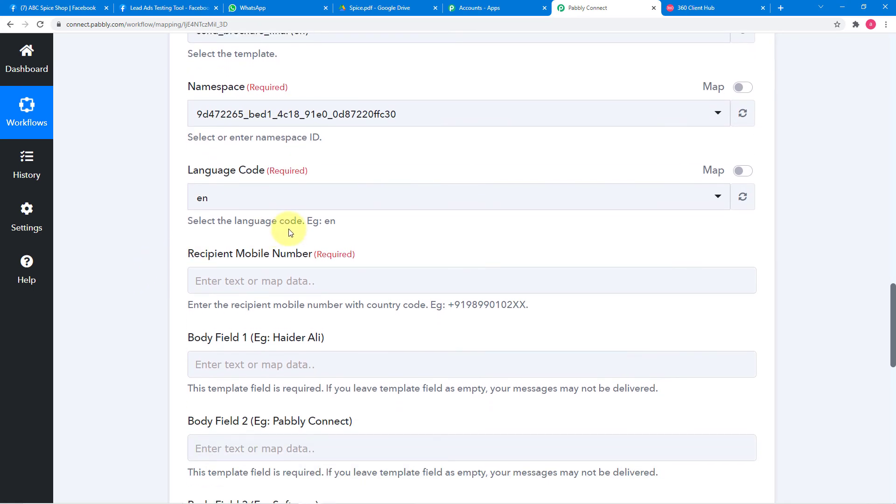
scroll(312, 239, "down", 2)
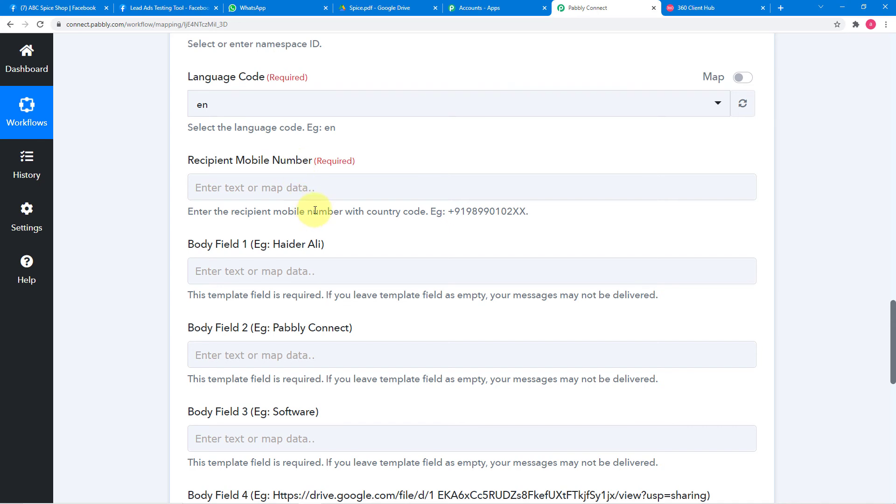
left_click(394, 196)
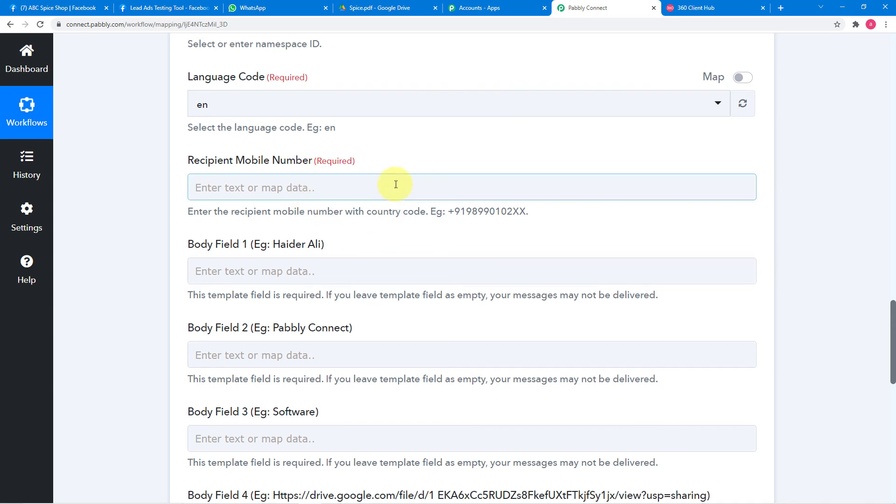
scroll(395, 185, "up", 10)
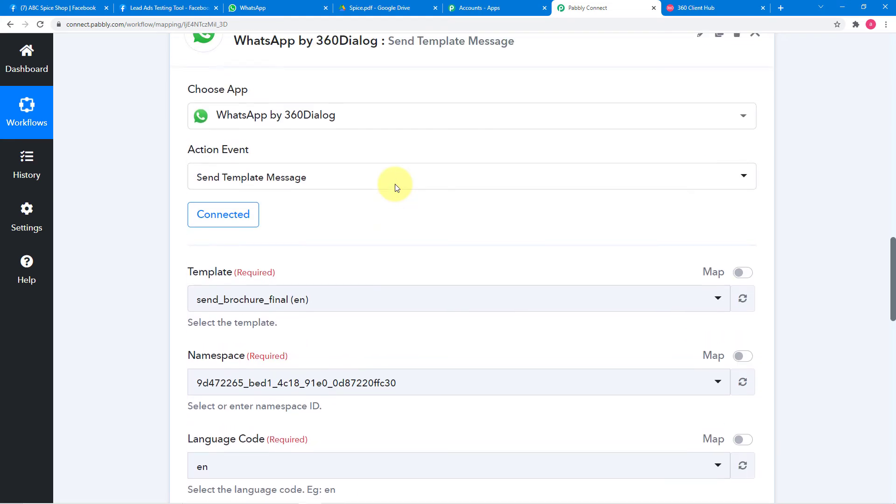
scroll(395, 187, "up", 8)
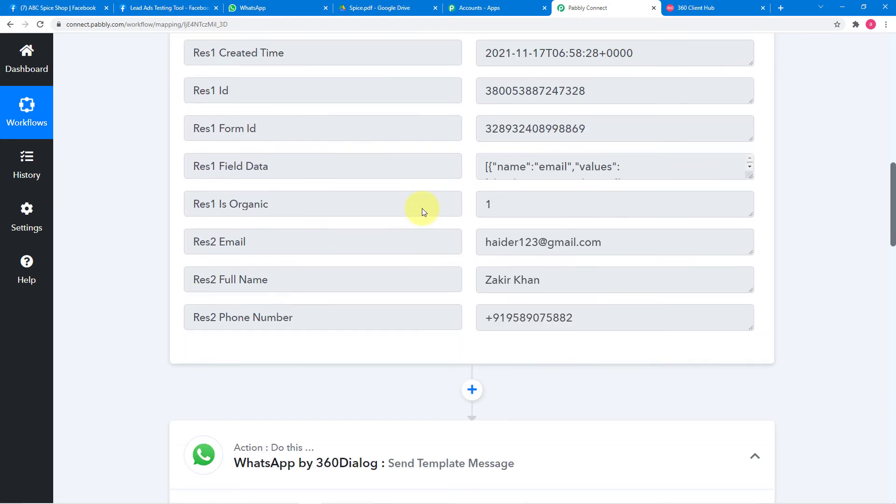
scroll(378, 341, "down", 13)
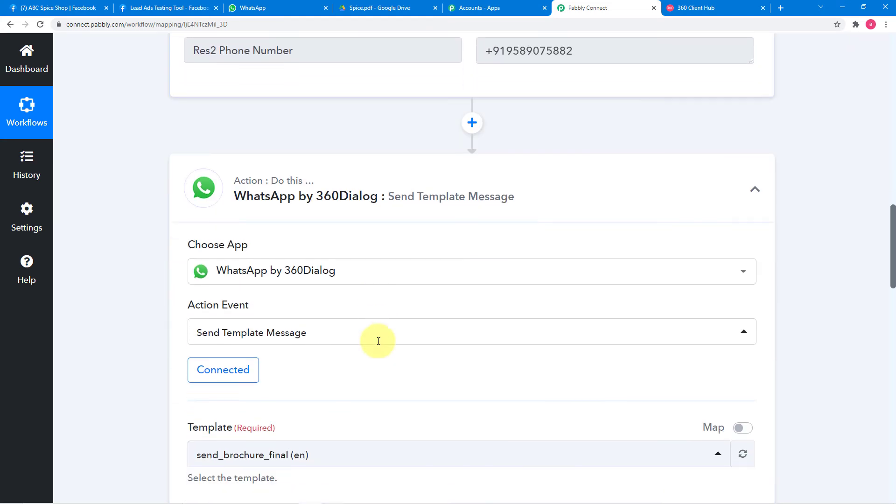
scroll(378, 345, "down", 4)
left_click(362, 192)
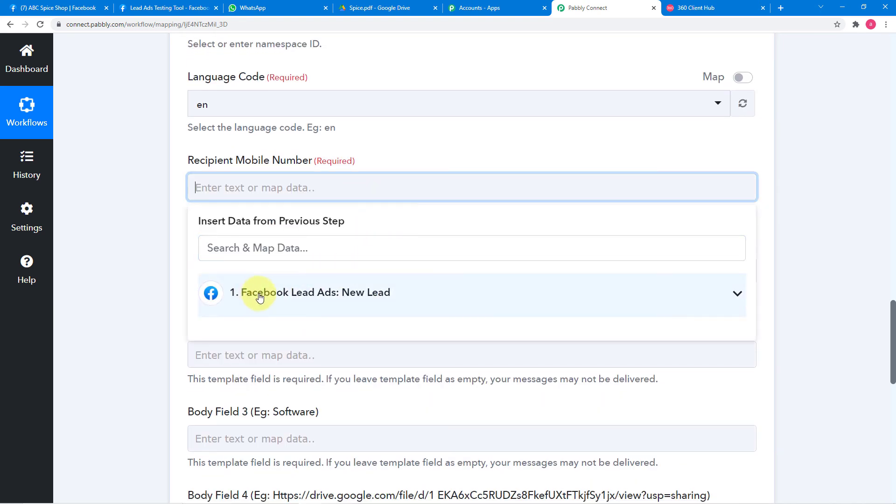
left_click(413, 299)
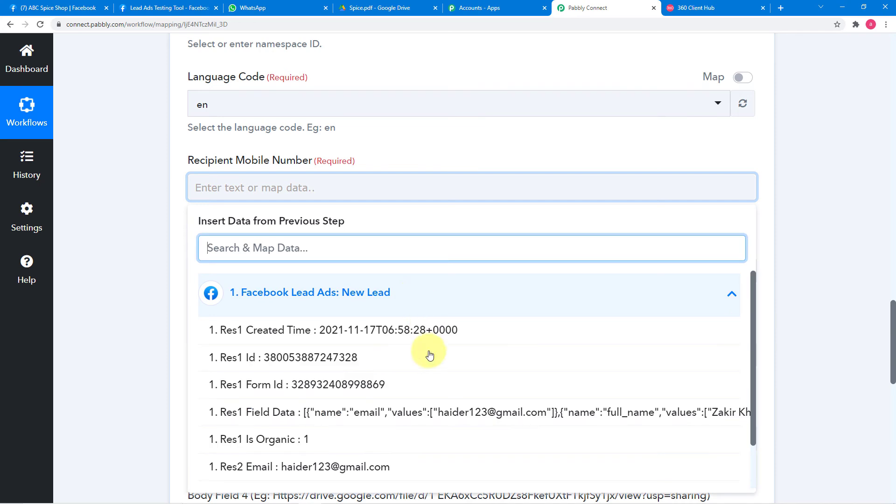
scroll(406, 353, "down", 2)
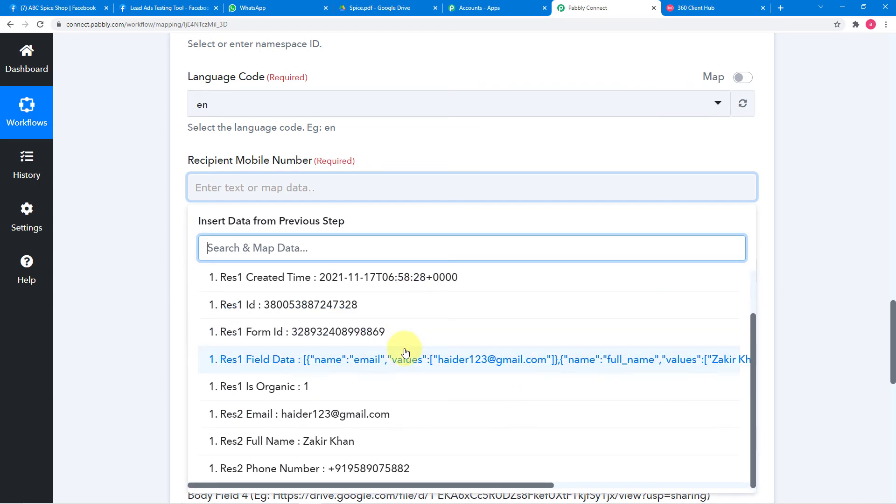
left_click(358, 469)
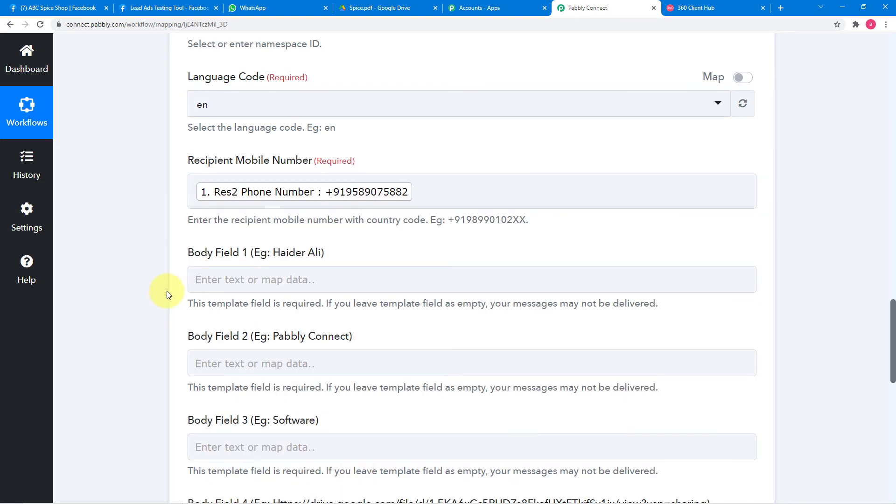
Step: Check the recipient number's country code format against the phone number field of the Spice Brochure Form preview in Facebook's Lead Ads Testing Tool
scroll(186, 243, "up", 2)
scroll(189, 245, "down", 4)
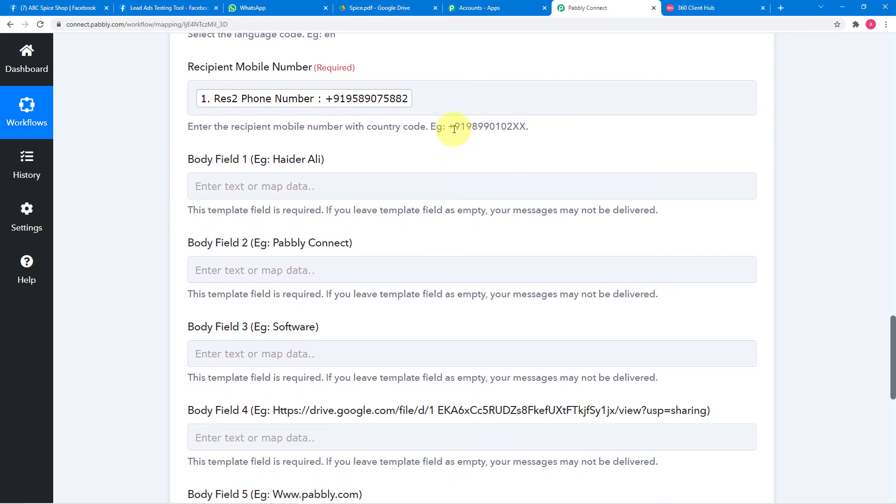
left_click_drag(448, 126, 506, 127)
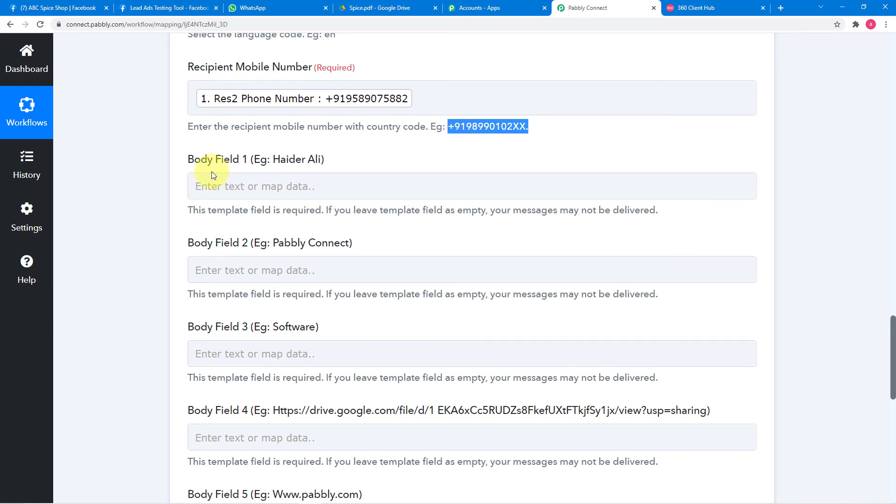
left_click(160, 9)
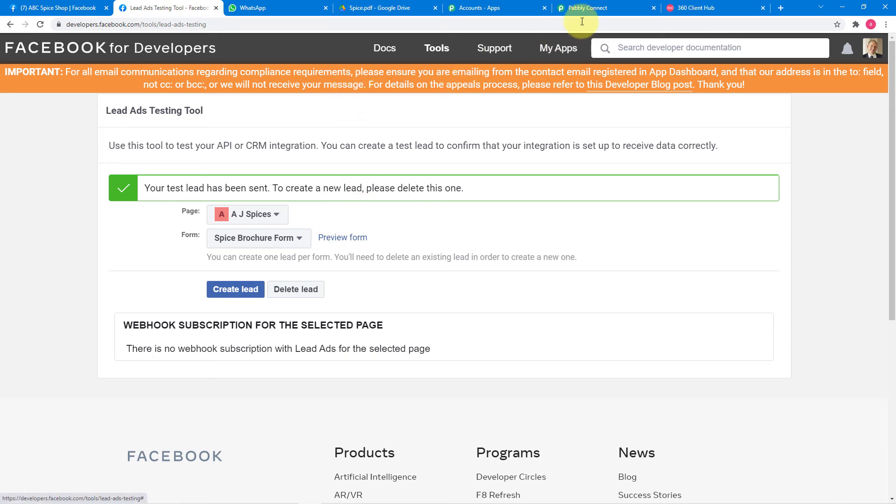
left_click(341, 238)
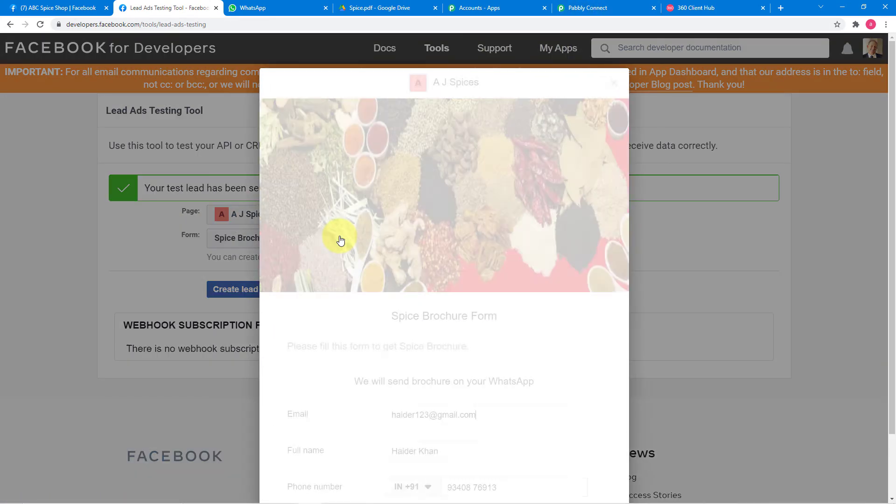
scroll(353, 253, "down", 2)
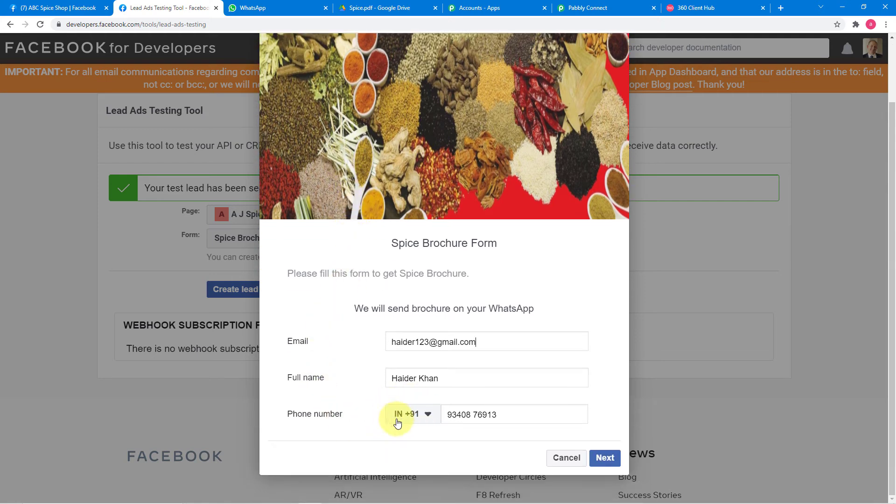
left_click(419, 423)
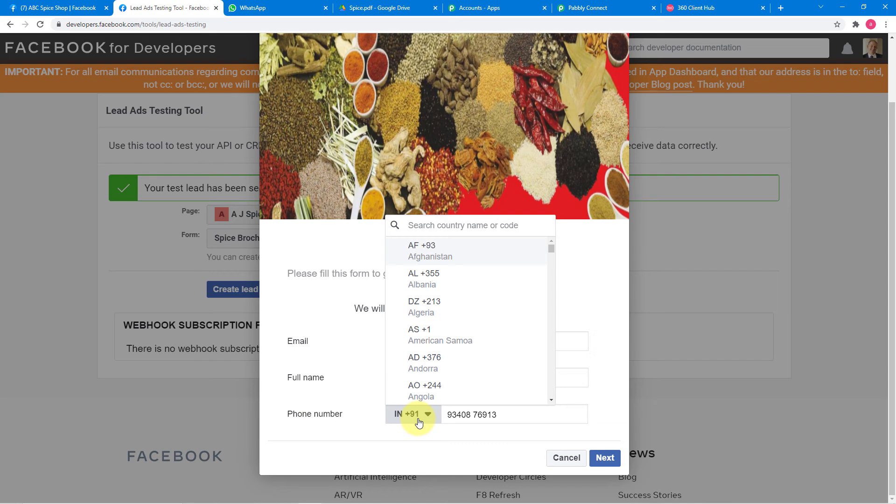
left_click(418, 423)
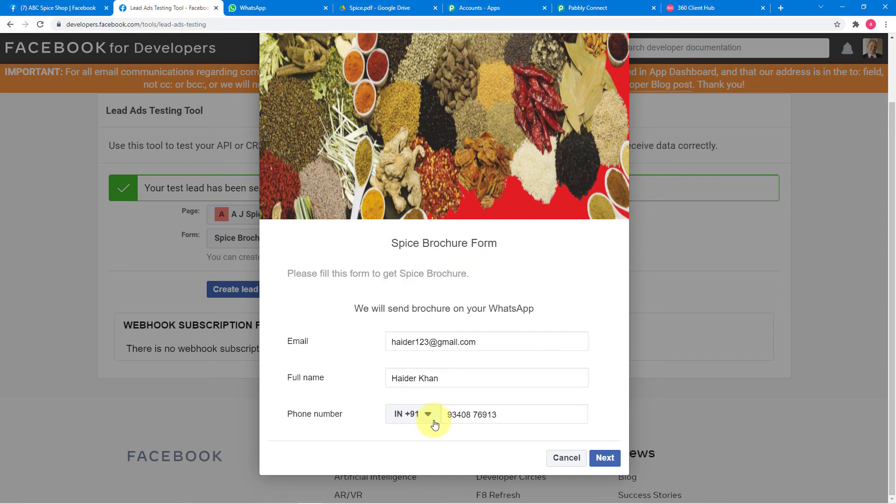
left_click(584, 9)
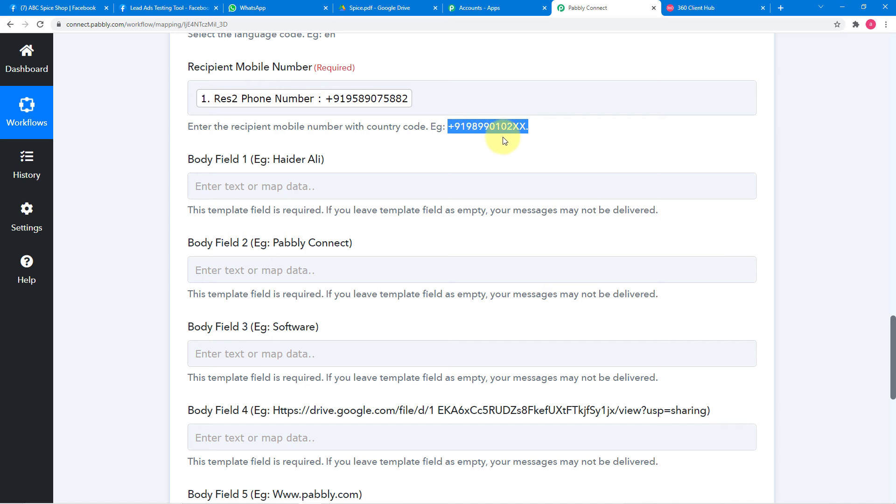
Step: Compare the template's body fields in Pabbly Connect with the placeholders of the send_brochure_final preview in 360 Client Hub
scroll(336, 132, "down", 1)
scroll(100, 113, "down", 1)
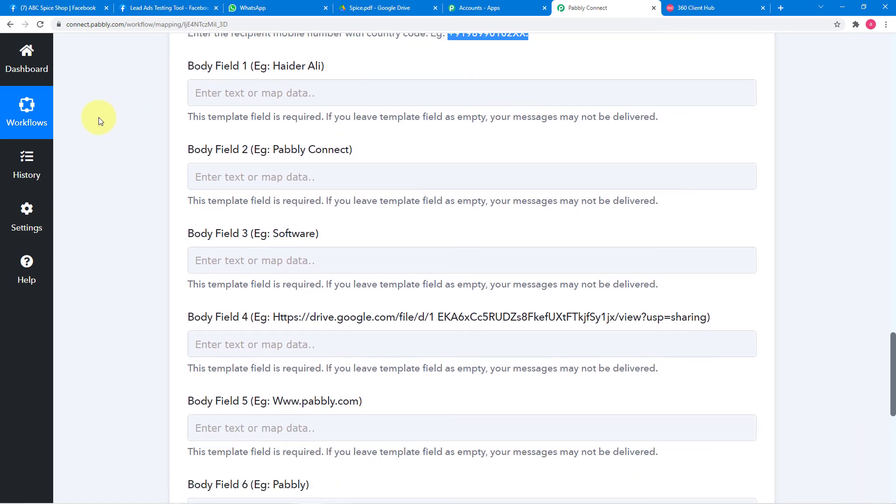
left_click(196, 91)
scroll(254, 105, "down", 1)
left_click(604, 140)
scroll(607, 135, "up", 3)
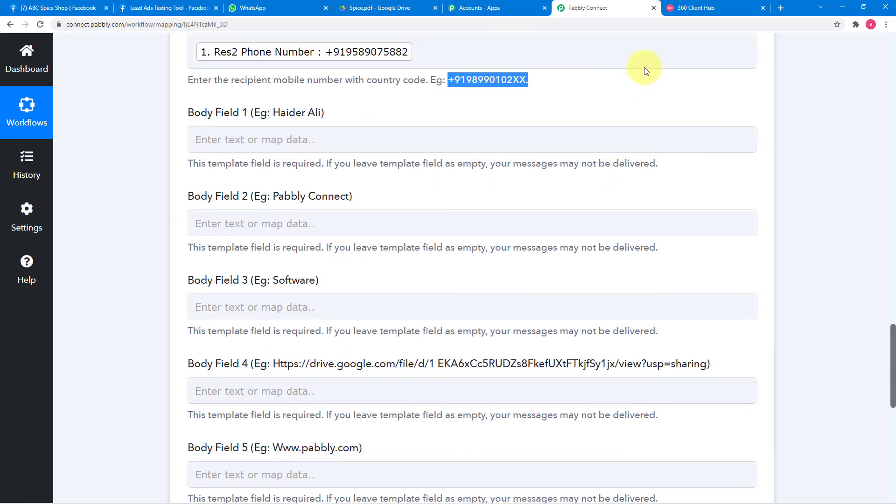
left_click(698, 8)
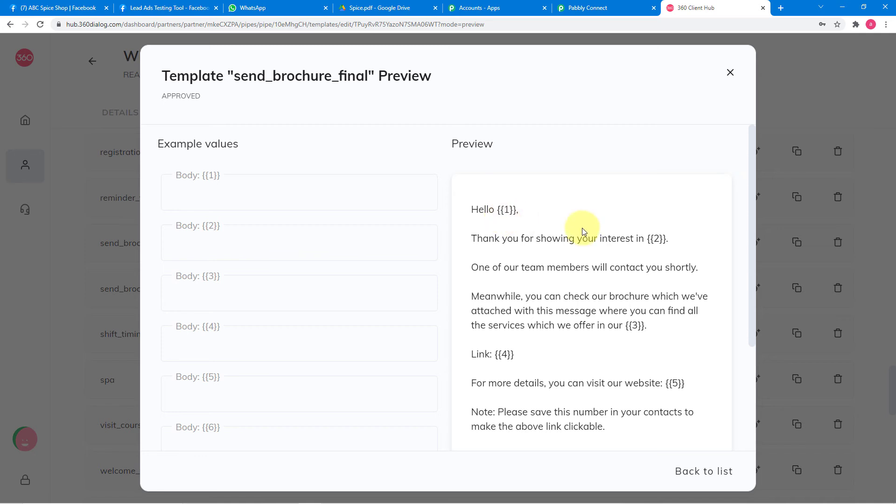
left_click(579, 8)
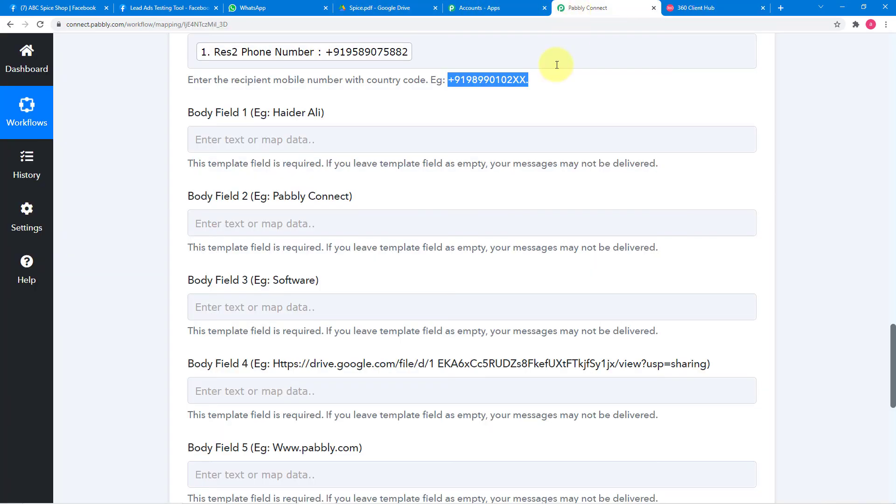
Step: Map Body Field 1 to Res2 Full Name from the Facebook Lead Ads: New Lead step
scroll(299, 189, "up", 1)
left_click(218, 193)
left_click(277, 188)
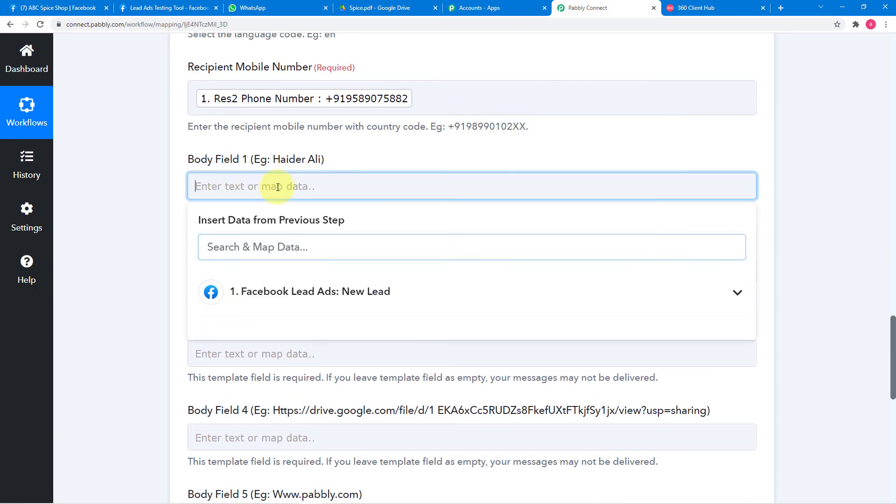
left_click(259, 301)
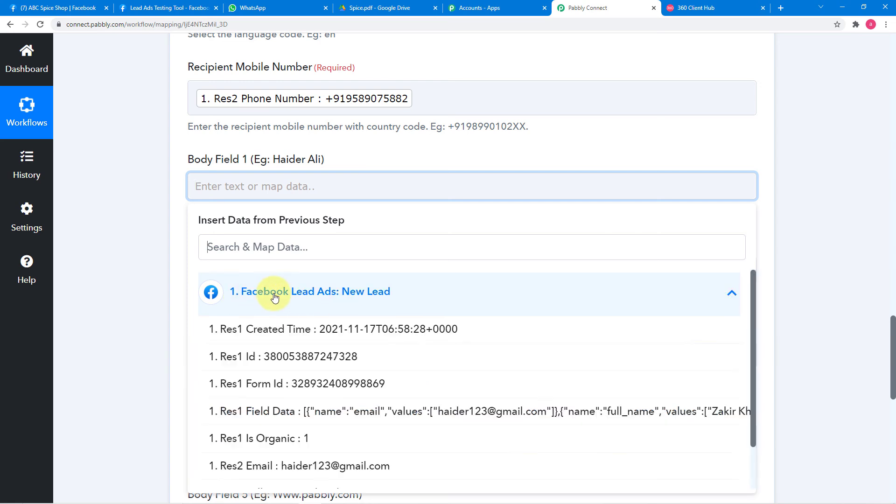
scroll(304, 357, "down", 1)
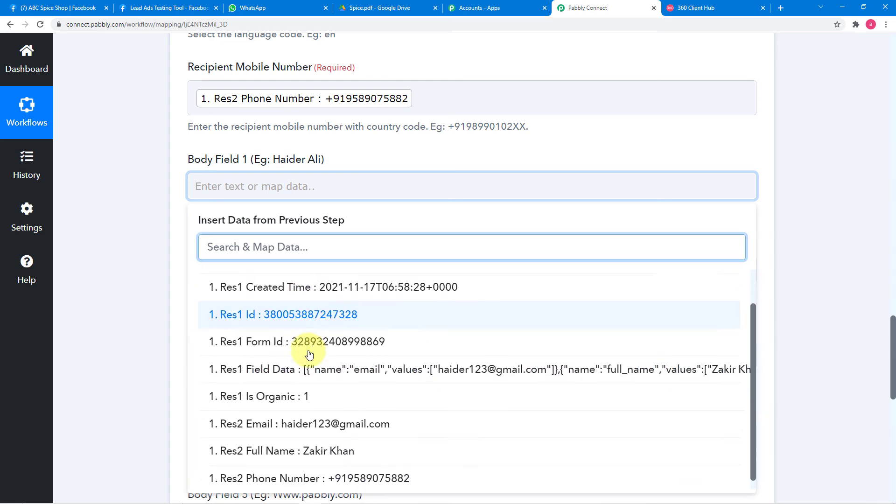
left_click(312, 447)
left_click(161, 295)
scroll(161, 295, "down", 2)
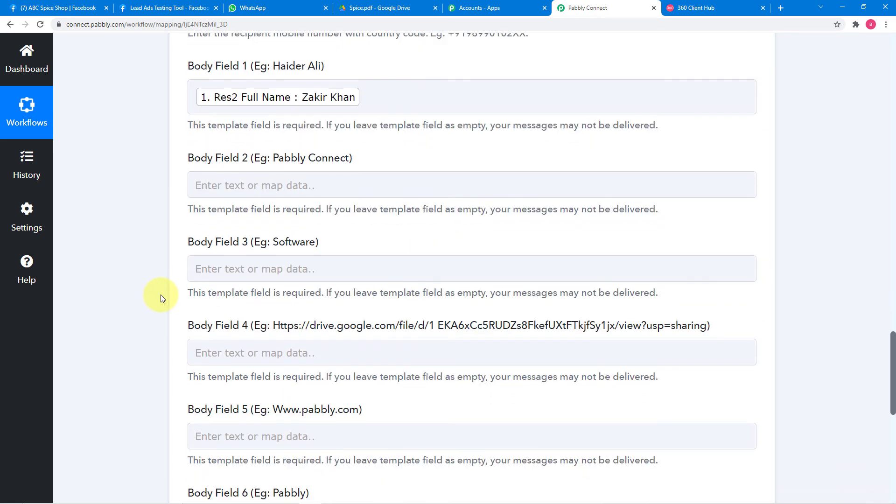
Step: Check placeholder {{2}} in the send_brochure_final preview in 360 Client Hub and enter Spice store as Body Field 2 in Pabbly Connect
left_click(343, 179)
left_click(710, 13)
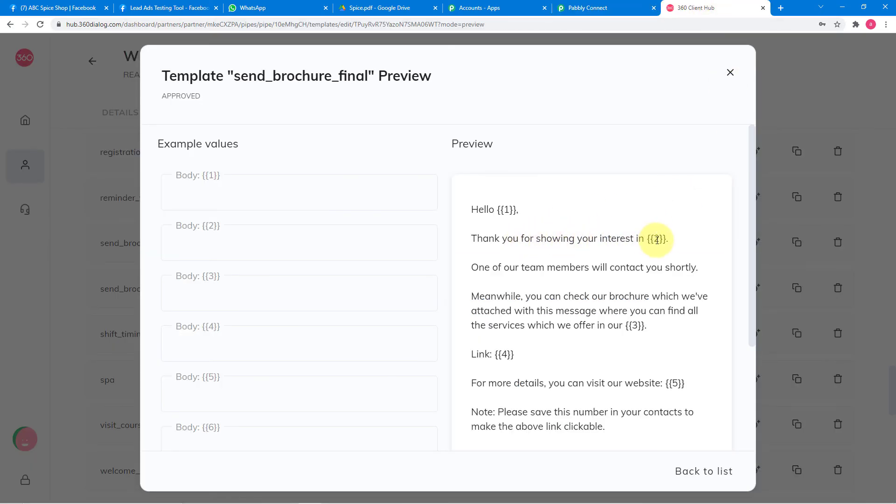
left_click(587, 12)
scroll(315, 200, "down", 2)
left_click(316, 95)
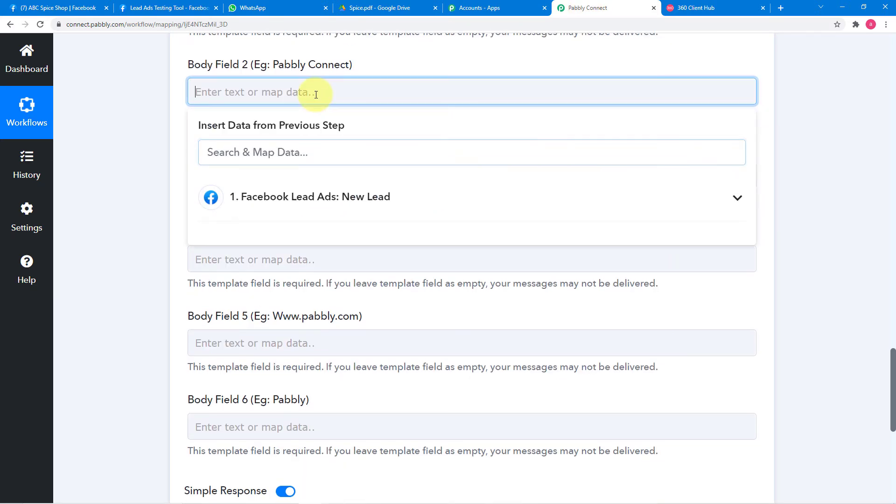
left_click(154, 146)
scroll(154, 147, "down", 2)
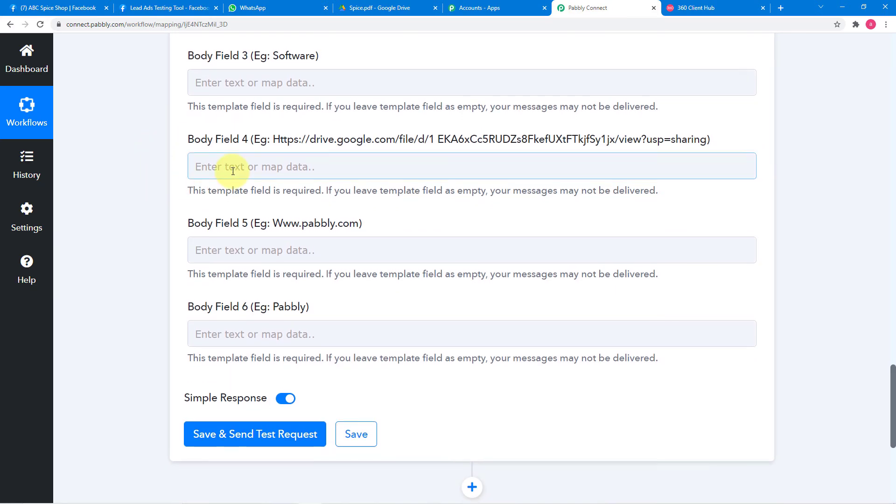
scroll(230, 170, "up", 2)
left_click(259, 95)
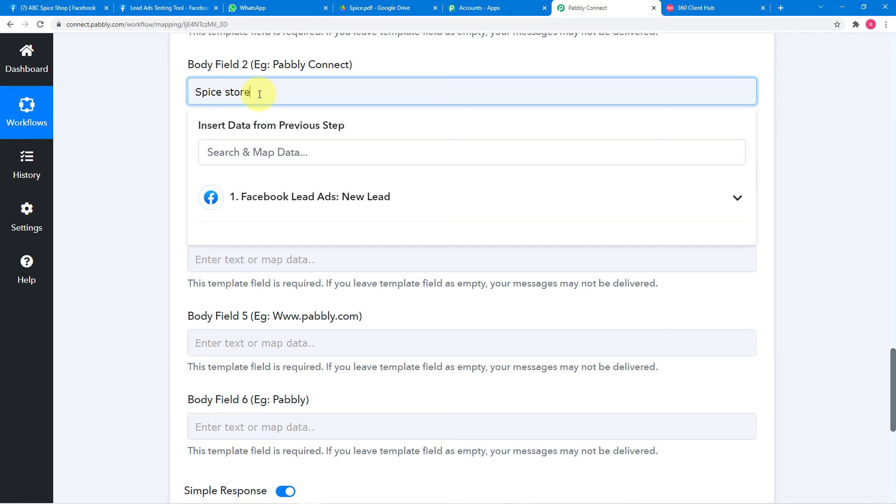
left_click(179, 117)
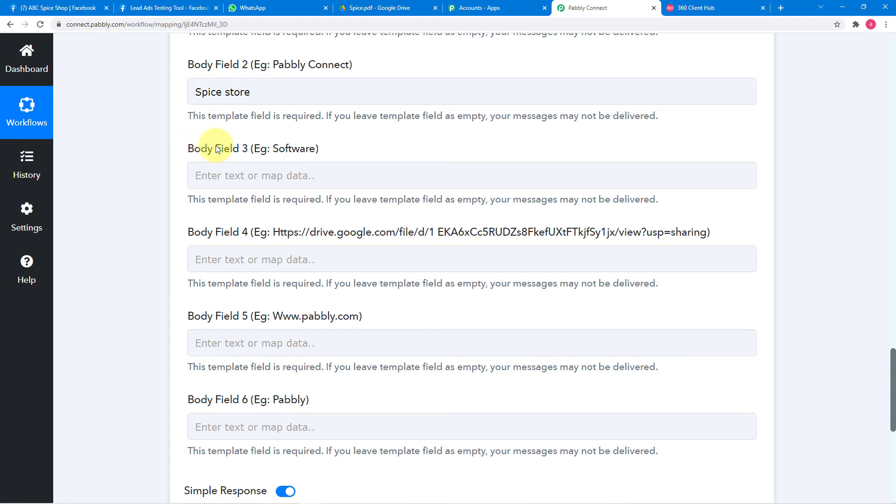
Step: Recheck the template preview in 360 Client Hub and copy the sharing link of Spice.pdf in Google Drive
scroll(295, 295, "down", 2)
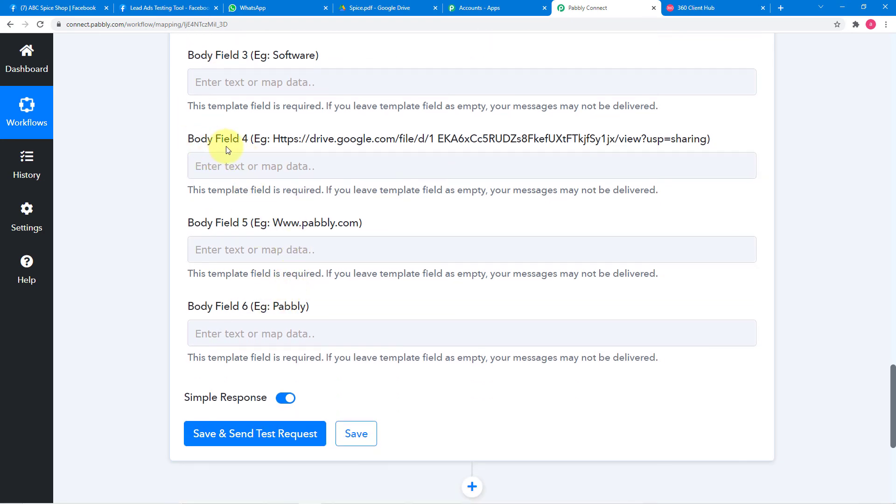
left_click(672, 9)
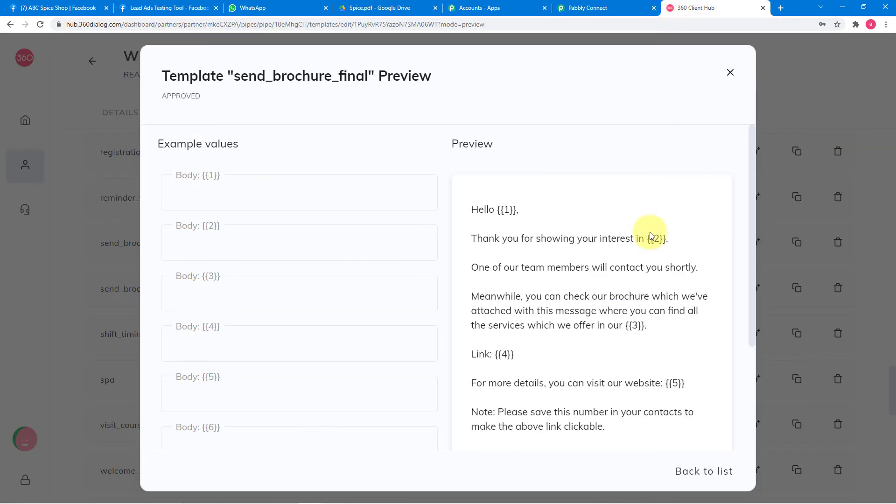
left_click(596, 12)
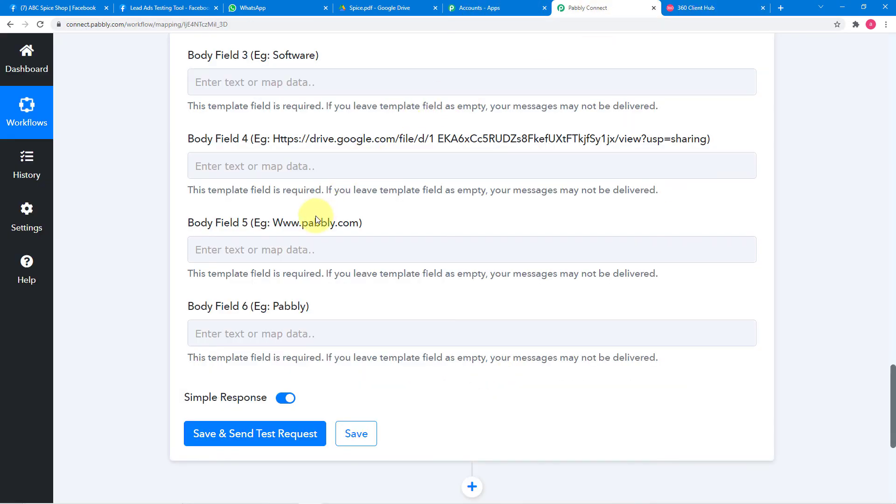
left_click(387, 10)
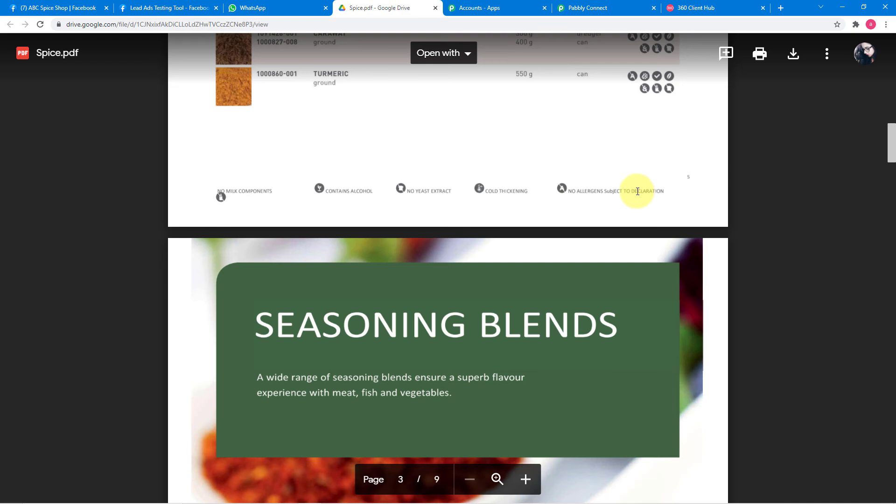
left_click(827, 53)
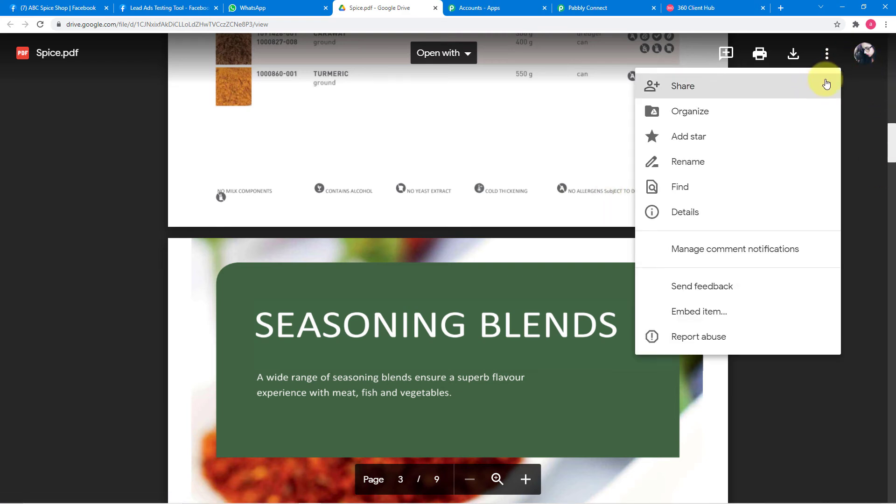
left_click(663, 85)
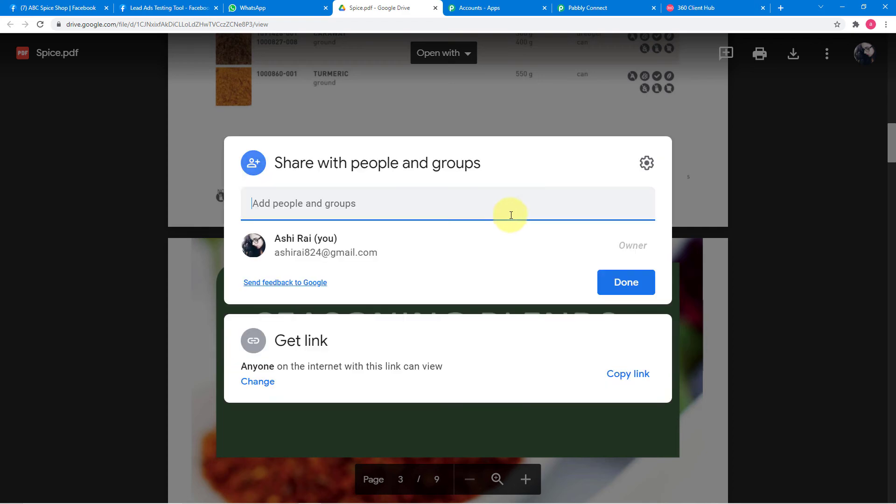
left_click(632, 381)
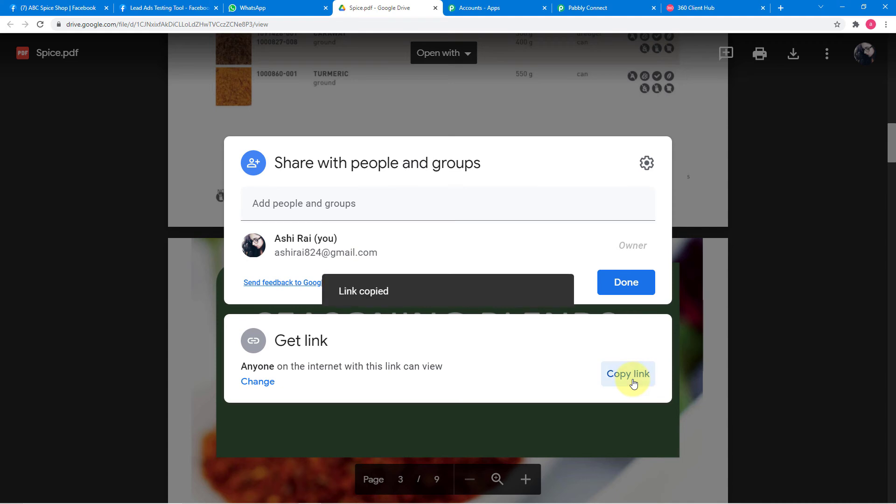
left_click(600, 8)
left_click(229, 162)
right_click(229, 162)
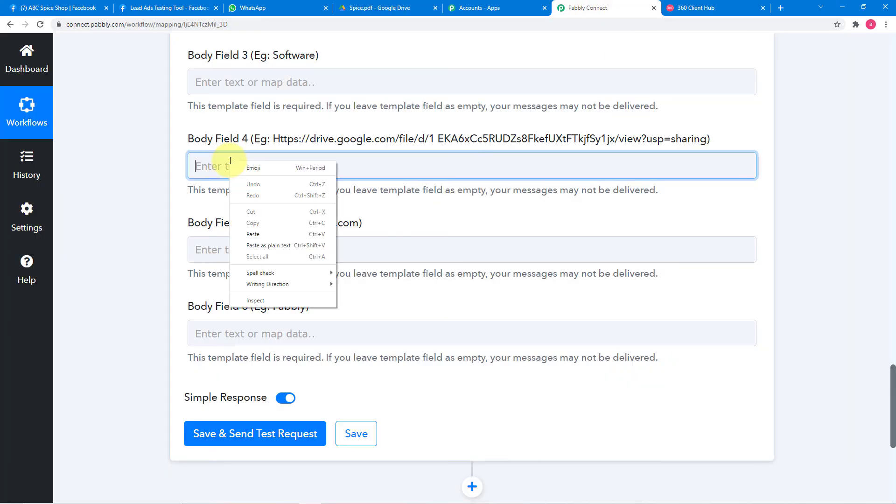
left_click(247, 233)
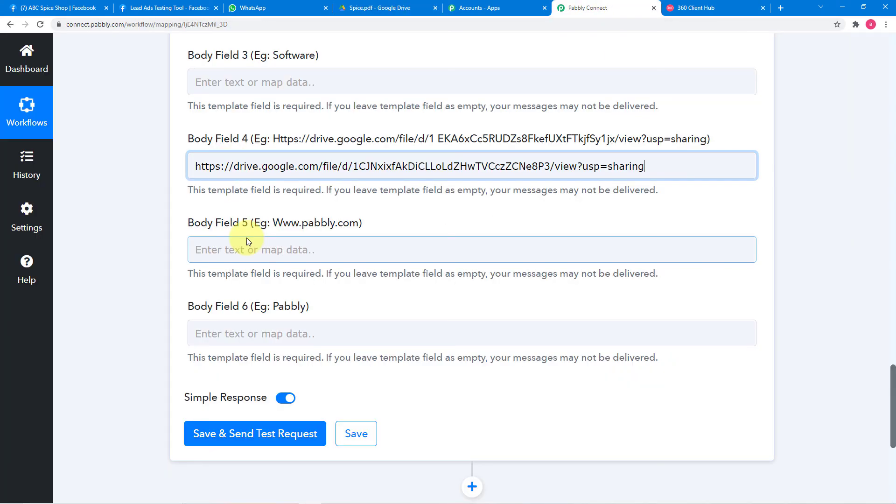
left_click(364, 211)
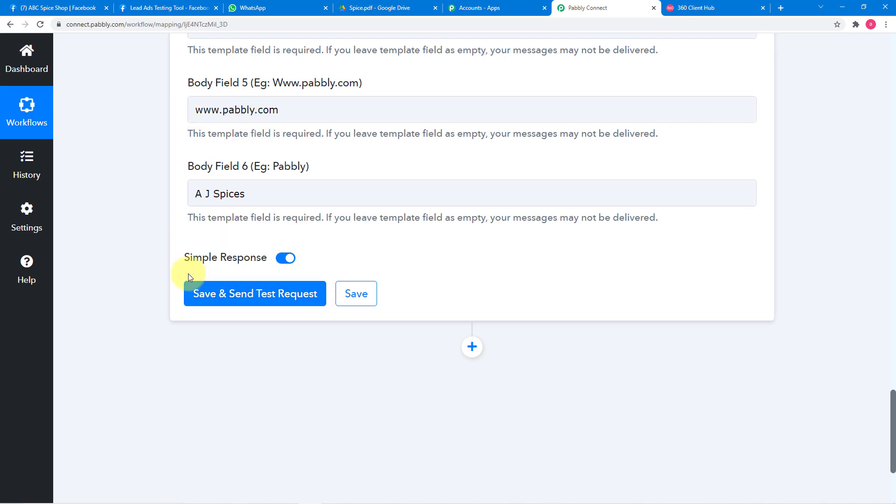
scroll(279, 188, "up", 4)
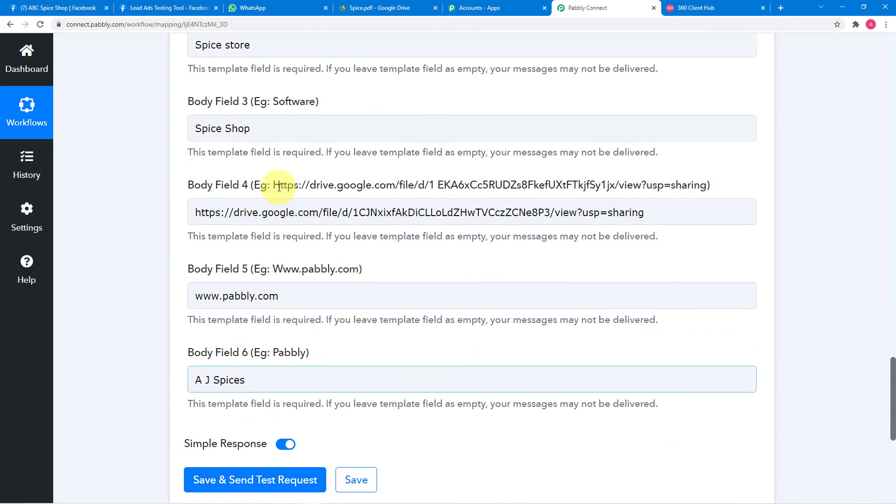
Step: Check the template preview and the WhatsApp Web chat list, and save the Pabbly Connect action with a test request
left_click(689, 12)
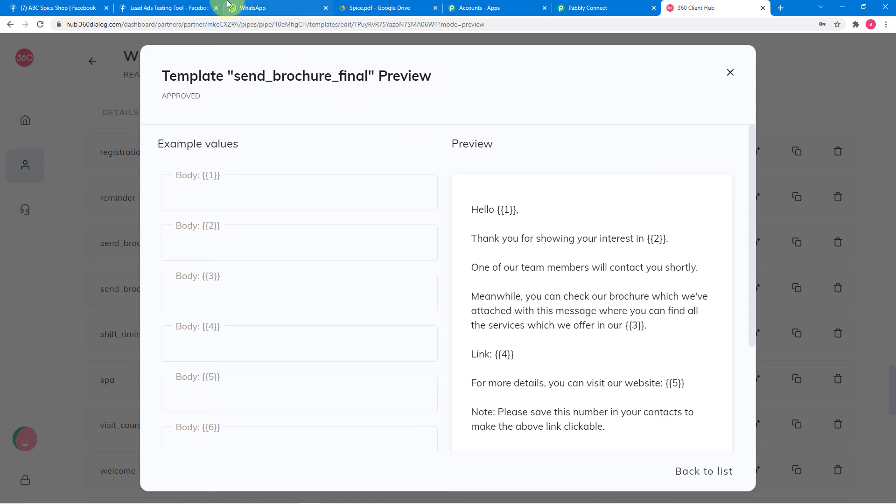
left_click(262, 10)
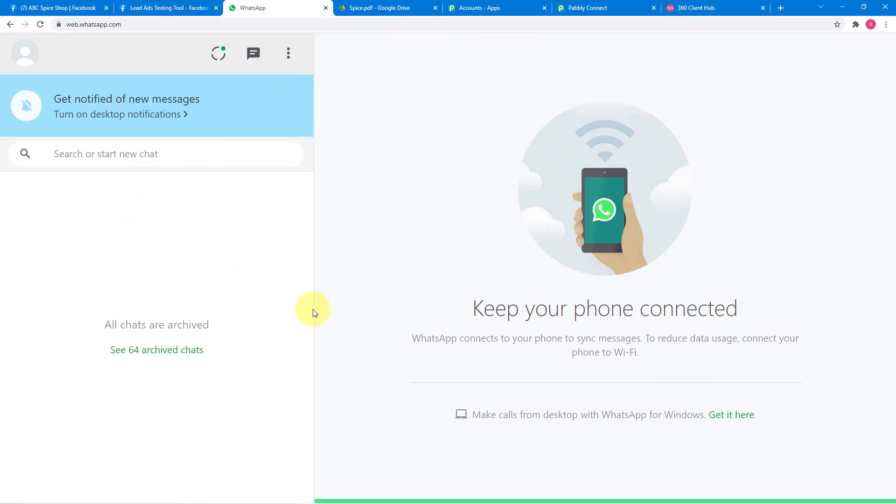
left_click(581, 9)
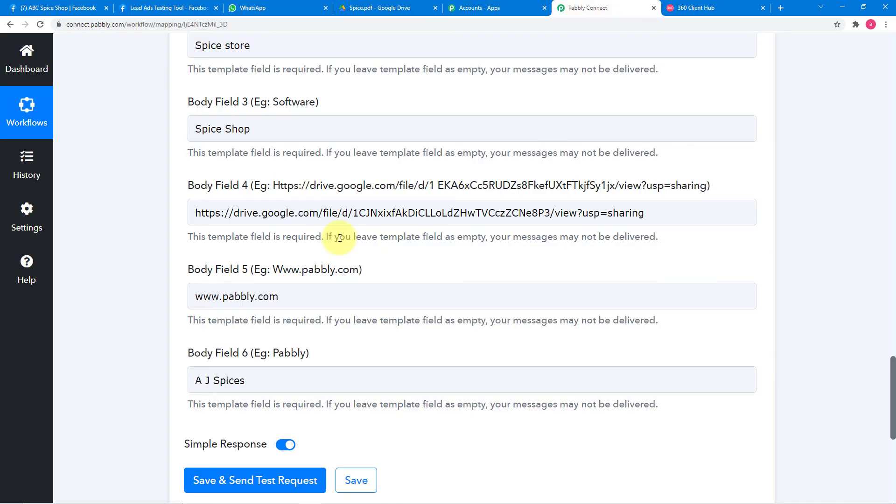
scroll(233, 303, "down", 2)
left_click(196, 347)
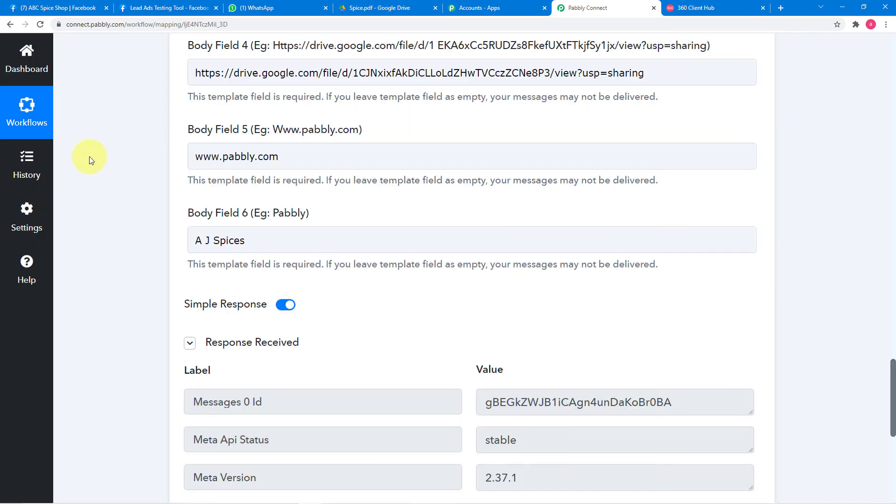
scroll(89, 156, "down", 2)
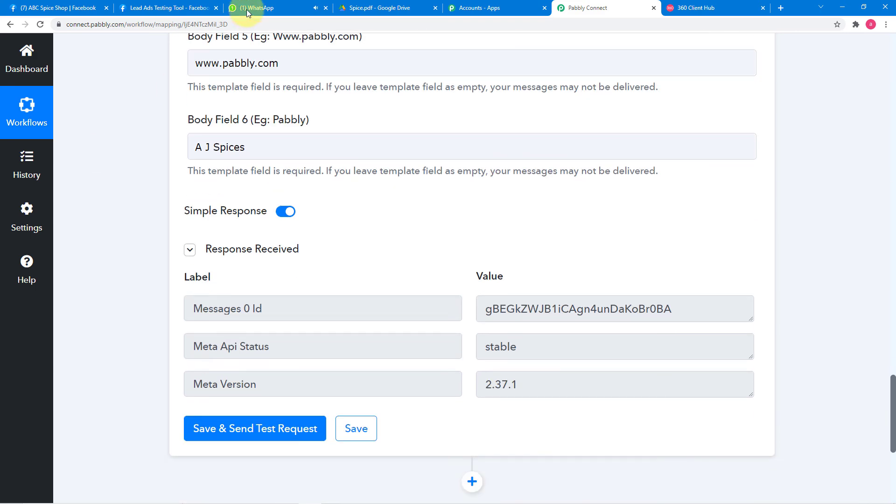
Step: Open the test message received in WhatsApp Web, accept the unsaved business account, and read the message through to its end
left_click(261, 11)
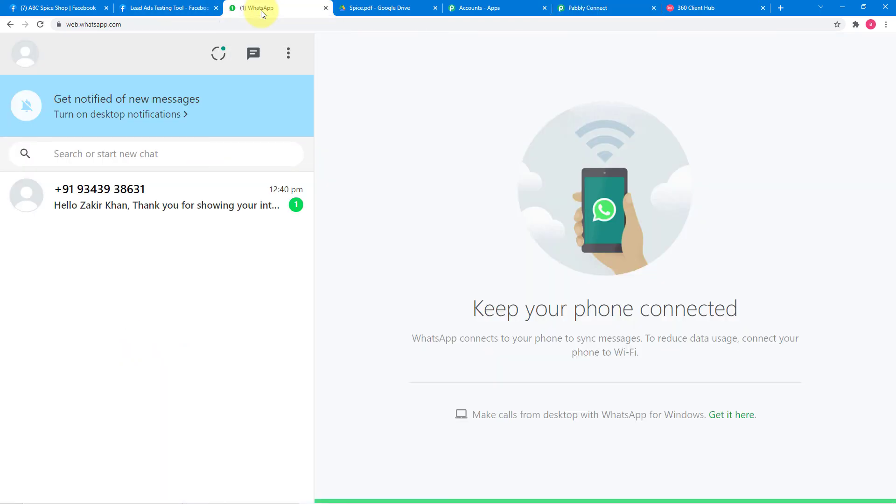
left_click(132, 206)
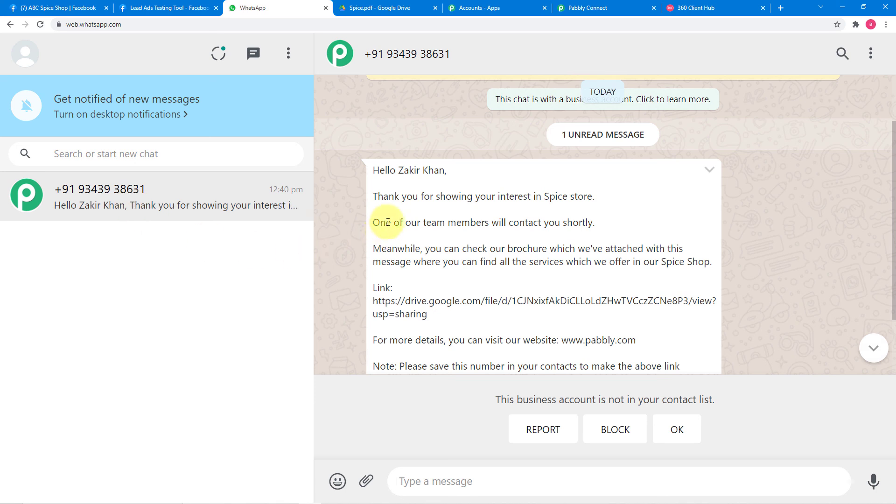
left_click(681, 430)
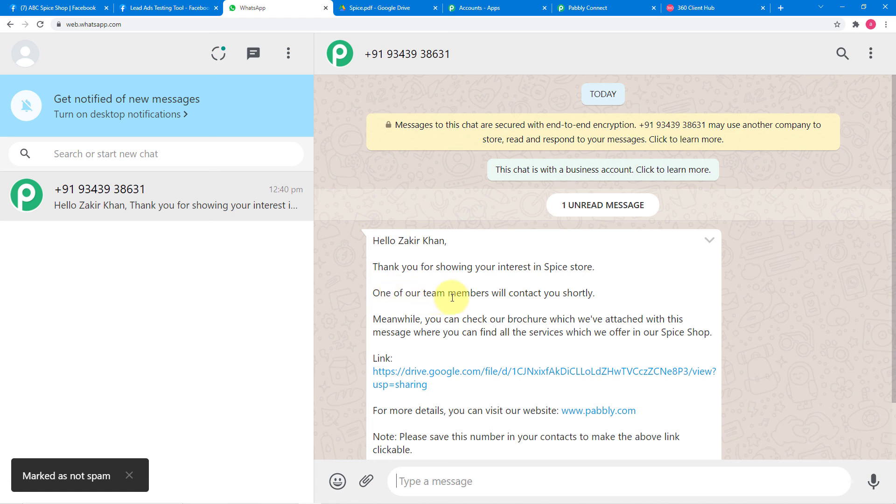
scroll(603, 307, "down", 1)
scroll(603, 307, "down", 1)
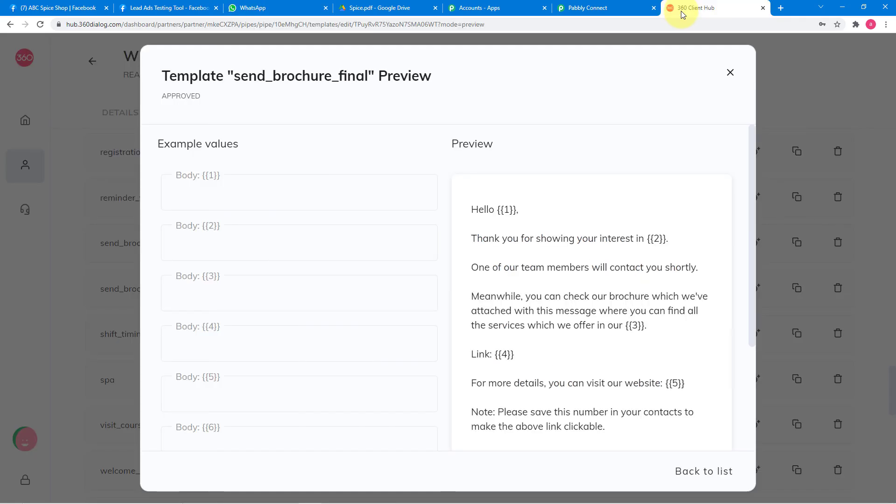
Step: Review the send_brochure_final preview down to {{6}} in 360 Client Hub and save the WhatsApp by 360Dialog action in Pabbly Connect
left_click(681, 11)
scroll(523, 360, "down", 1)
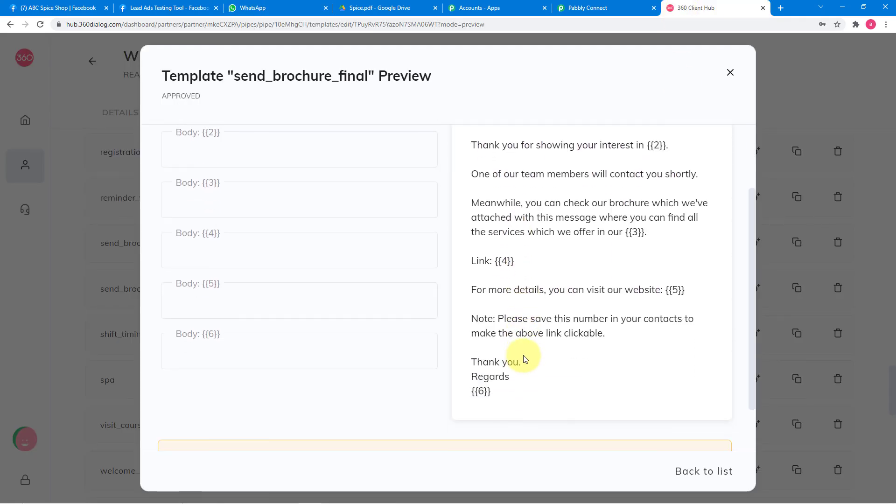
left_click(581, 8)
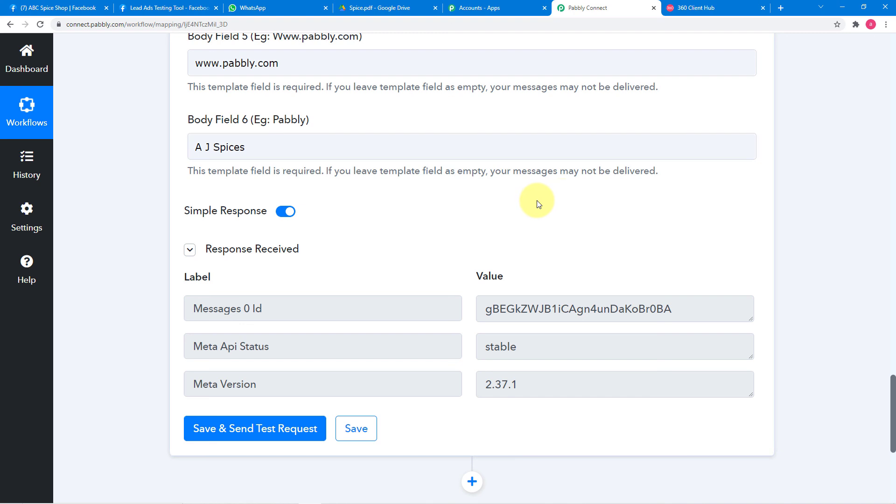
left_click(359, 427)
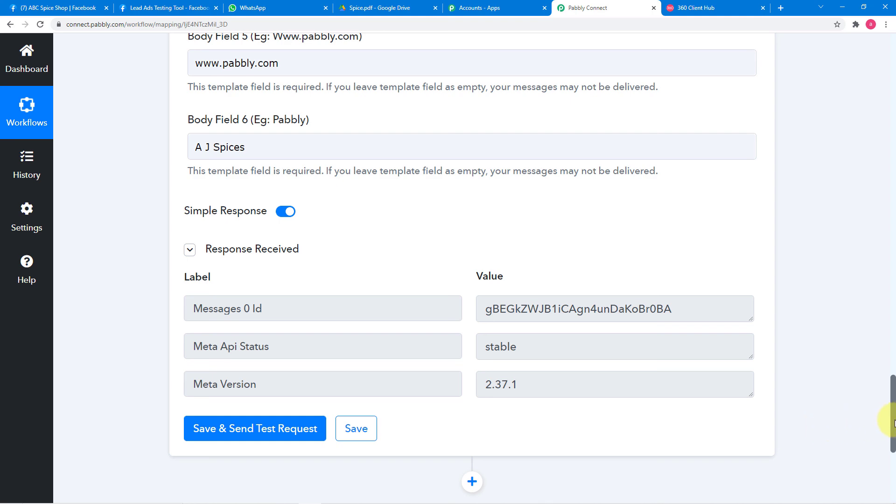
Step: Review the whole workflow from the Facebook Lead Ads trigger and its lead response through the WhatsApp by 360Dialog field mappings and test response
left_click_drag(894, 422, 894, 93)
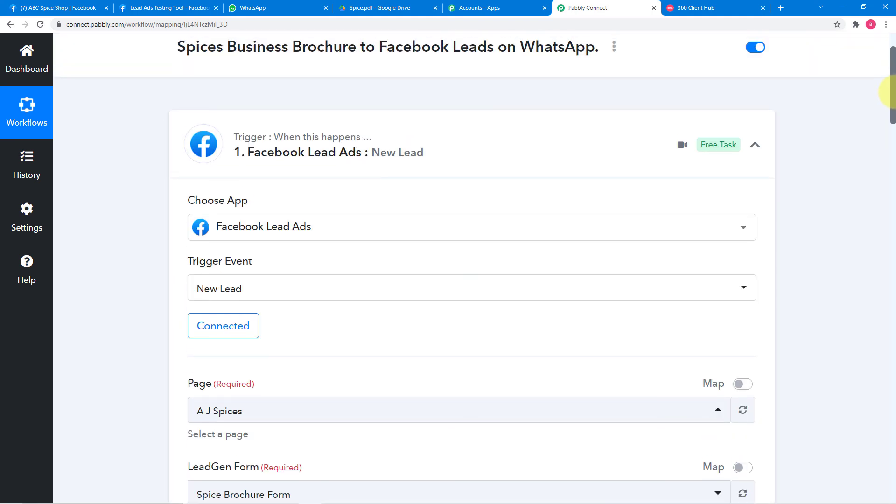
scroll(138, 178, "down", 2)
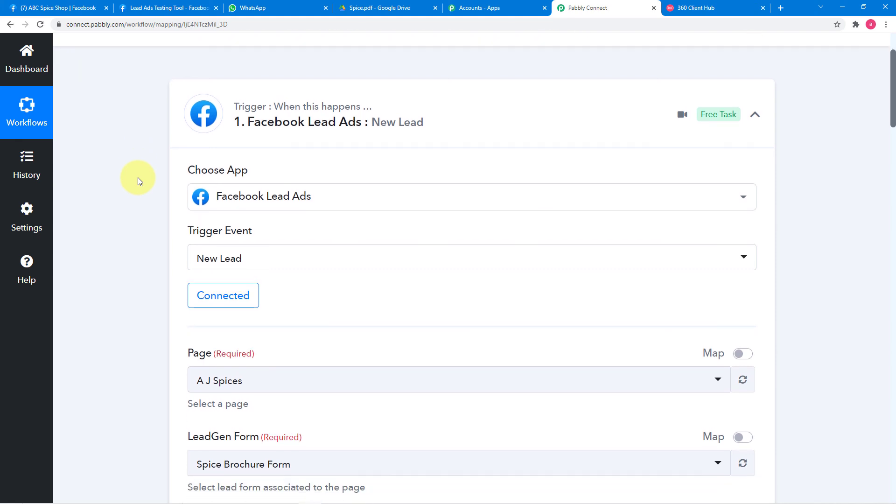
scroll(155, 223, "down", 2)
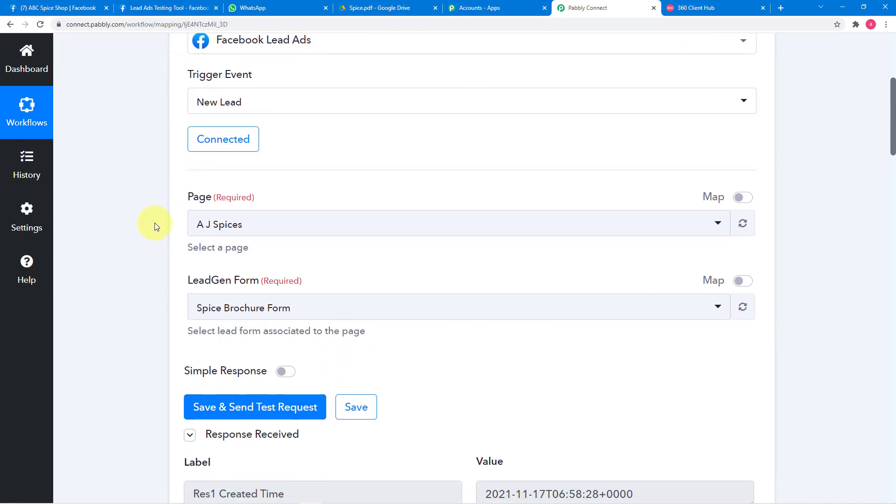
scroll(129, 223, "down", 5)
scroll(129, 223, "down", 2)
scroll(288, 267, "down", 1)
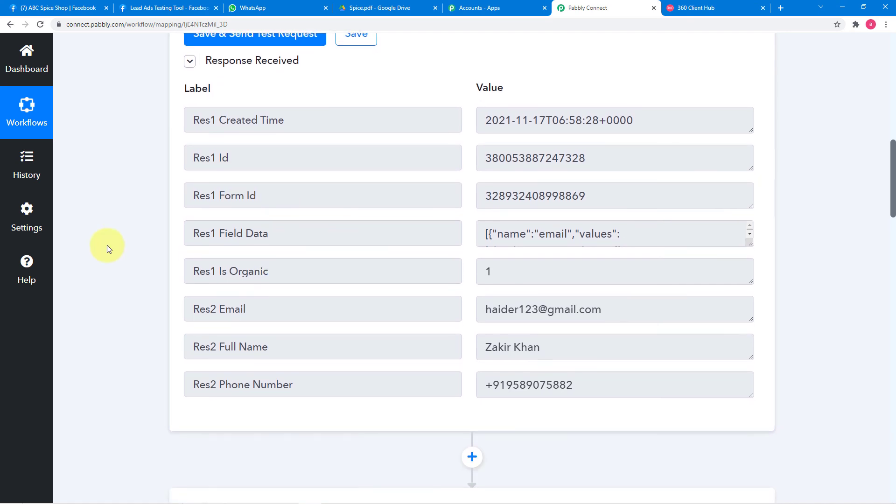
scroll(107, 245, "down", 7)
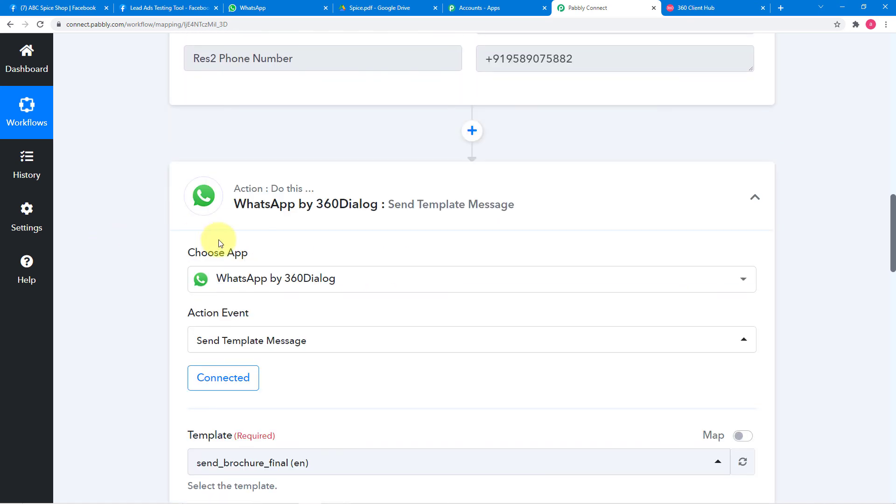
scroll(135, 253, "down", 5)
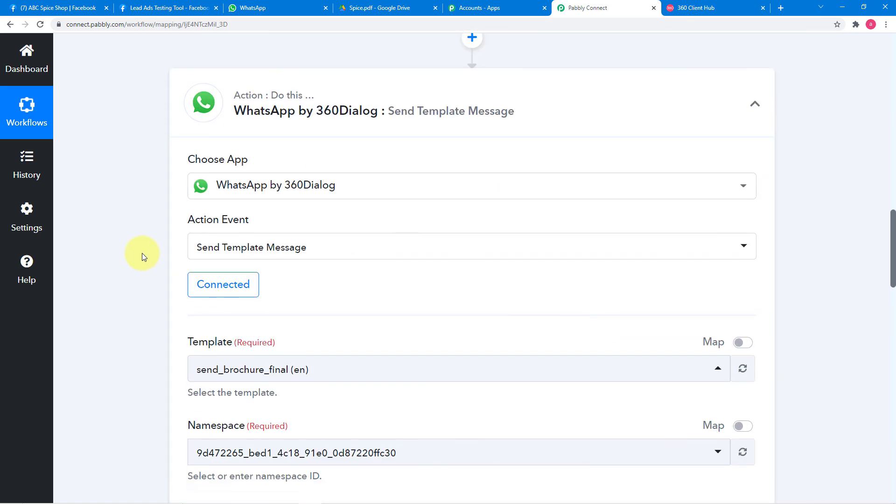
scroll(160, 275, "down", 10)
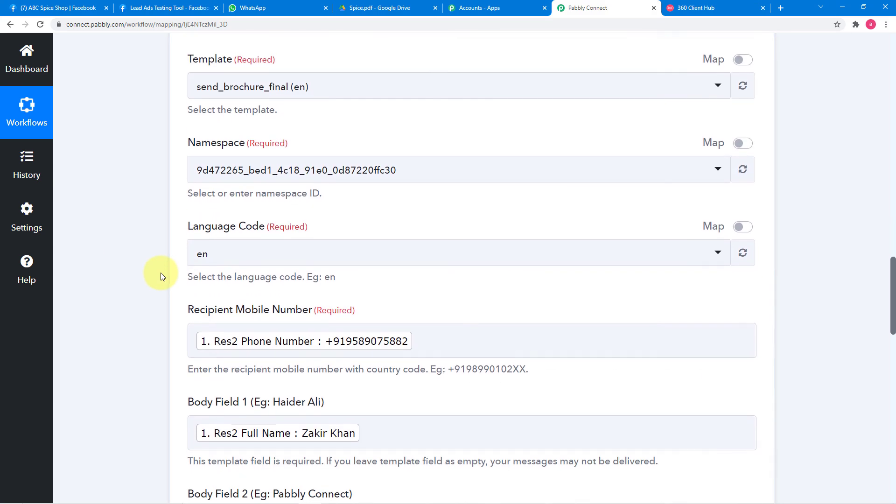
scroll(161, 273, "down", 5)
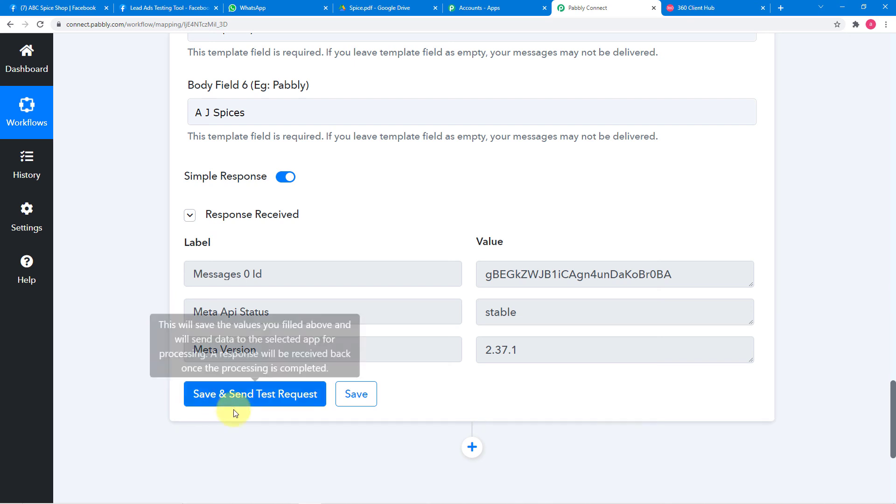
Step: Check the delivered brochure message in WhatsApp Web and return to Pabbly Connect to review the WhatsApp action's template and recipient settings
left_click(292, 10)
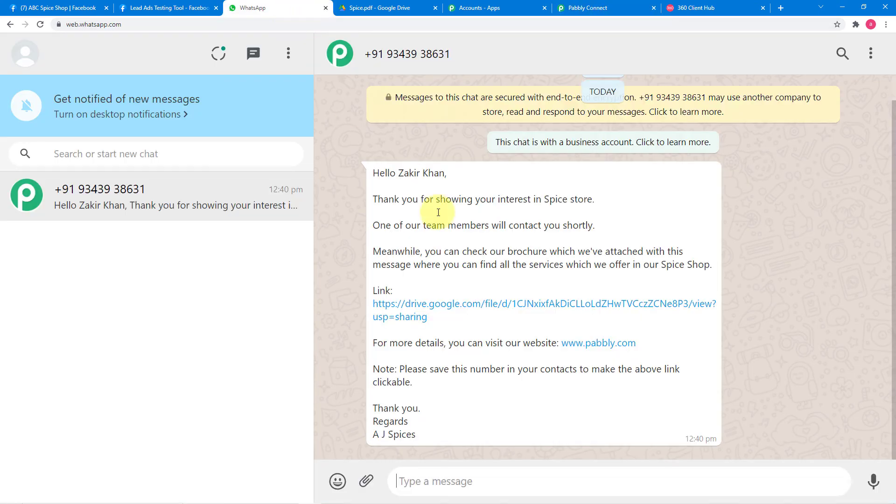
left_click(578, 10)
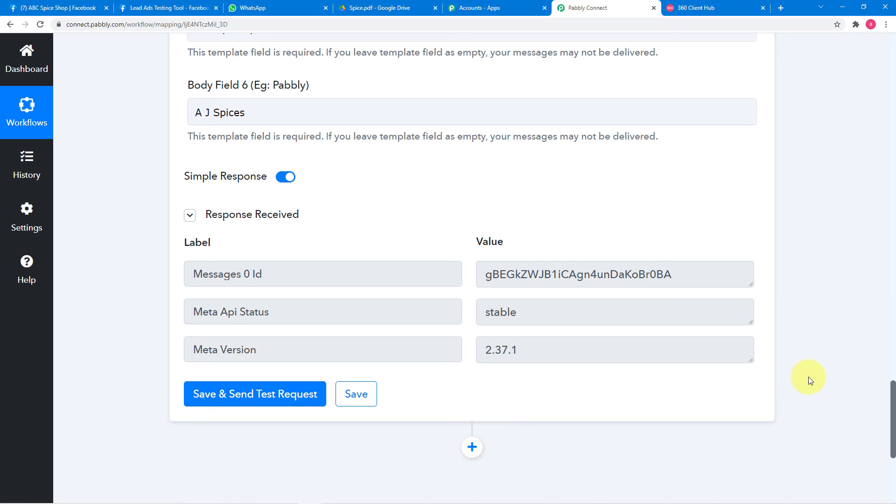
scroll(809, 378, "up", 15)
scroll(809, 378, "up", 1)
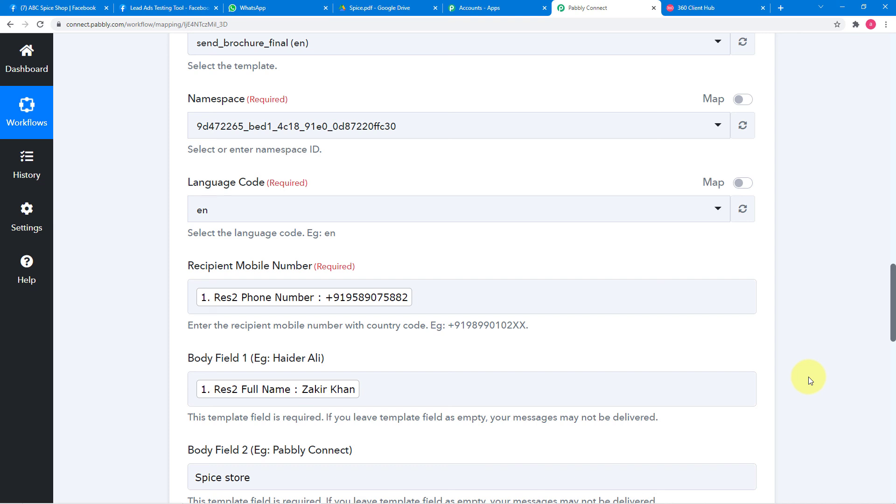
scroll(809, 377, "up", 3)
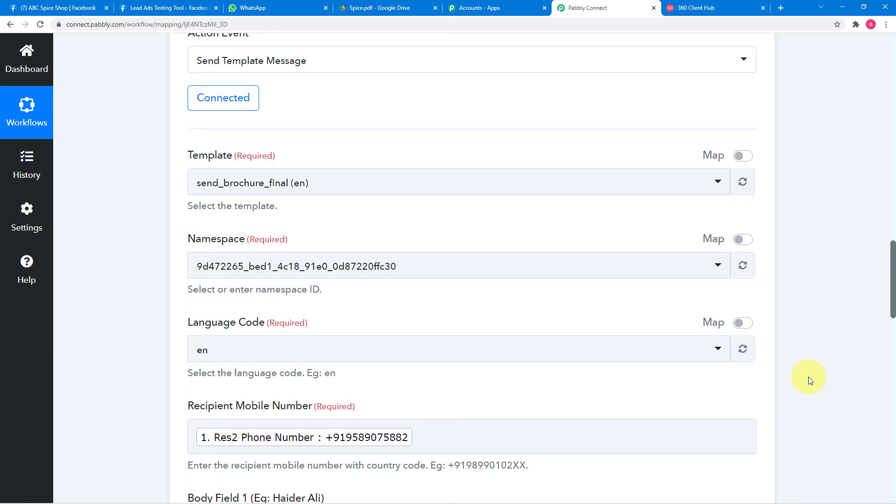